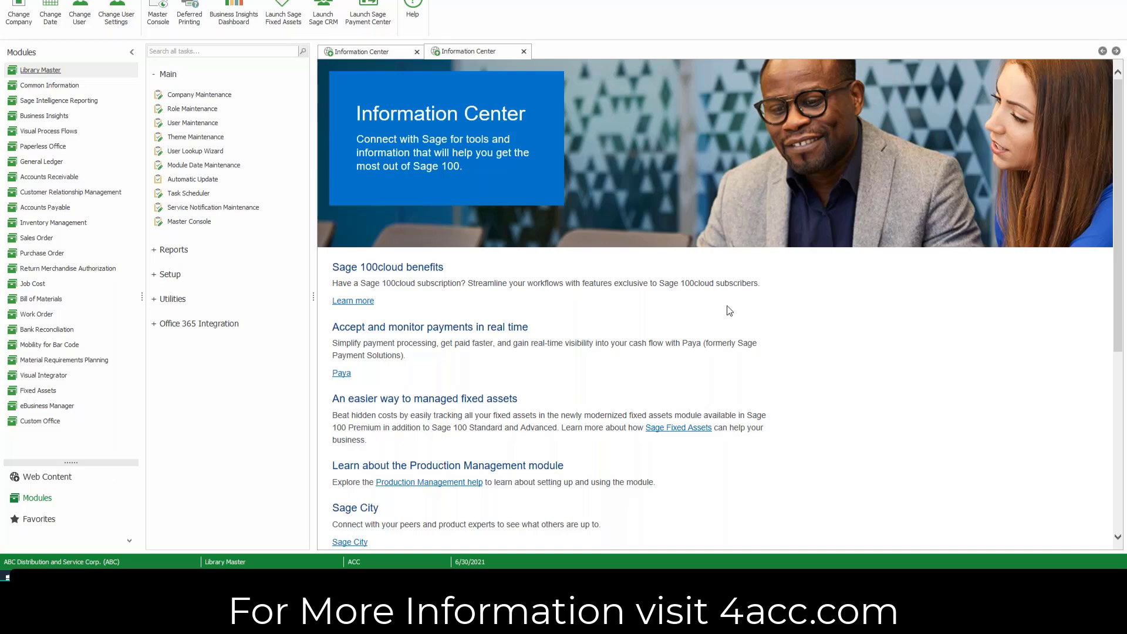
# - Open User-Defined Field and Table Maintenance in Custom Office and expand the Accounts Receivable tables
pyautogui.click(73, 421)
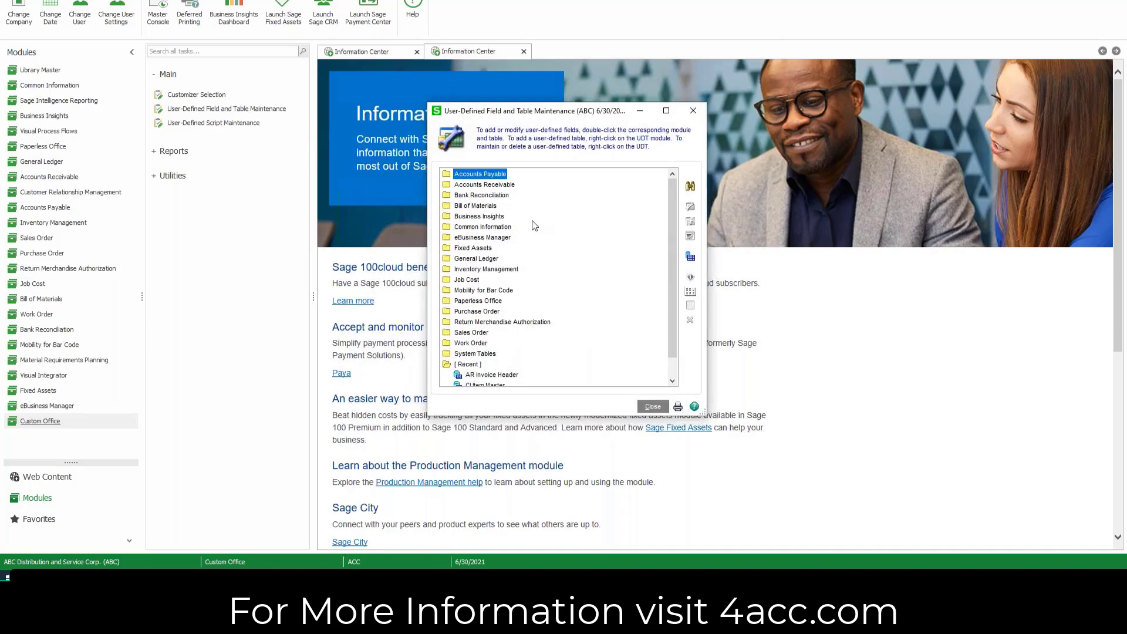
pyautogui.click(489, 186)
pyautogui.doubleClick(489, 186)
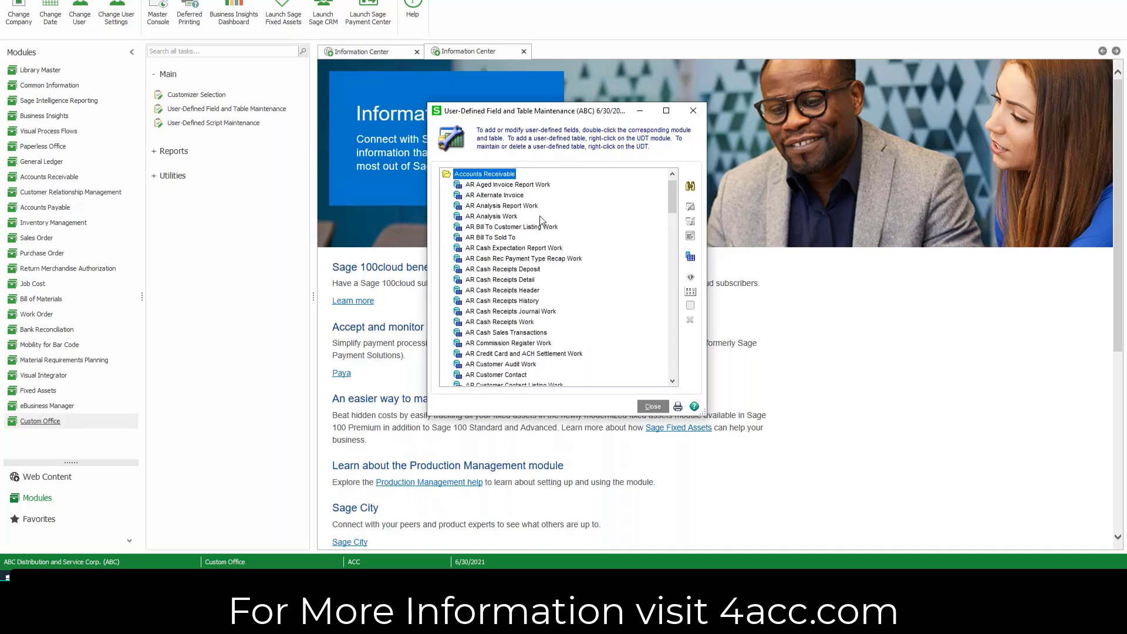
# - Open the user-defined fields of the AR Customer Master table for editing
pyautogui.scroll(-1, 540, 220)
pyautogui.scroll(-2, 552, 269)
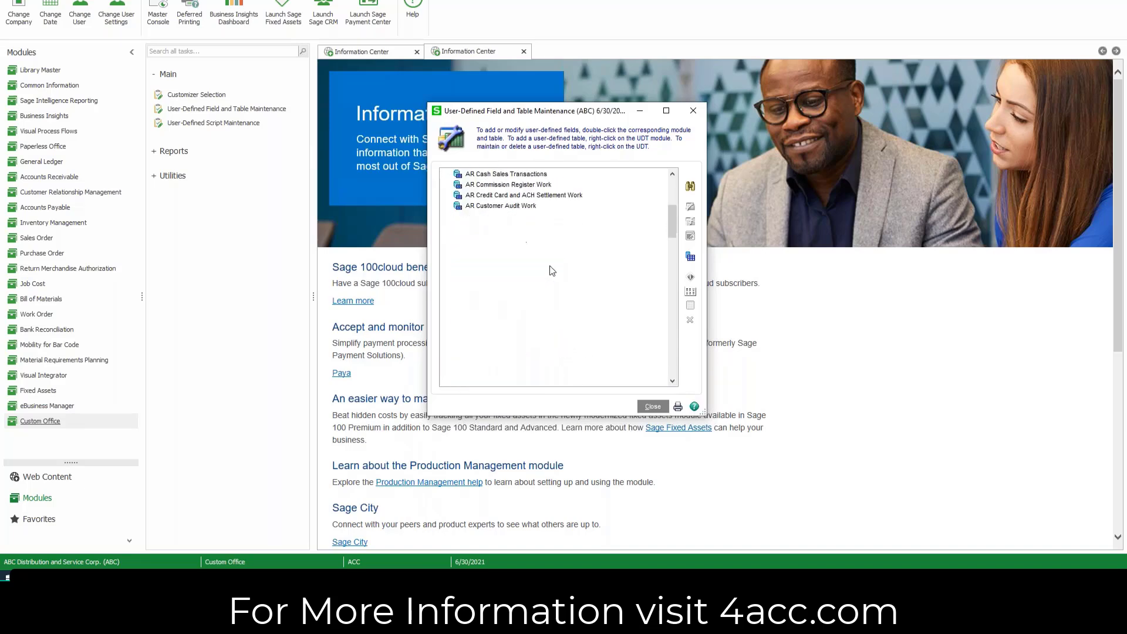
pyautogui.click(509, 327)
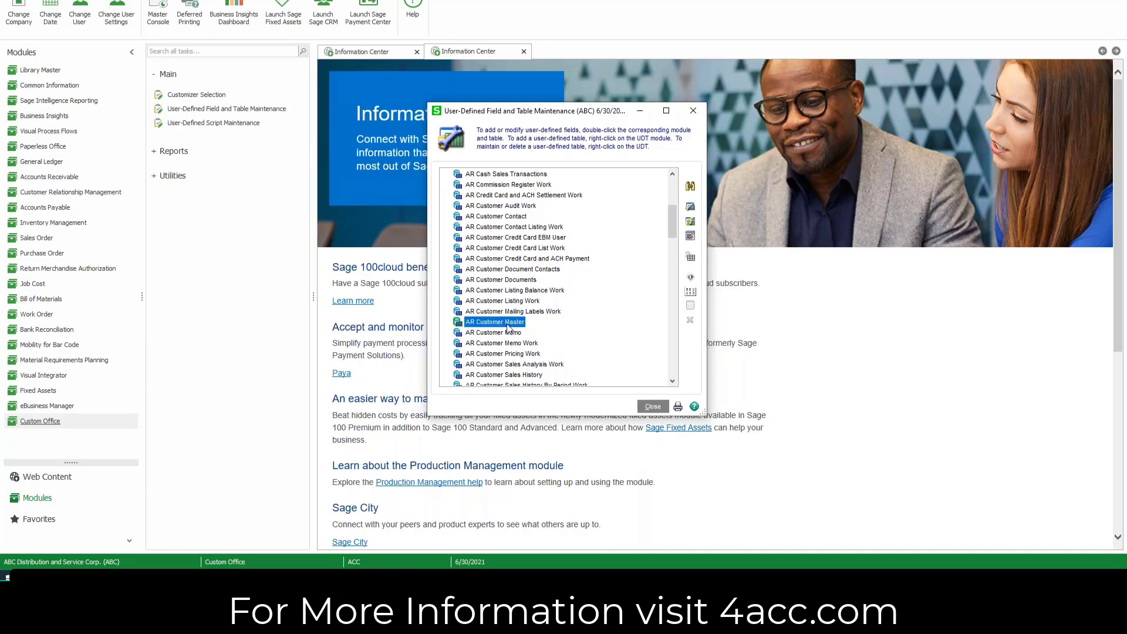
pyautogui.rightClick(509, 328)
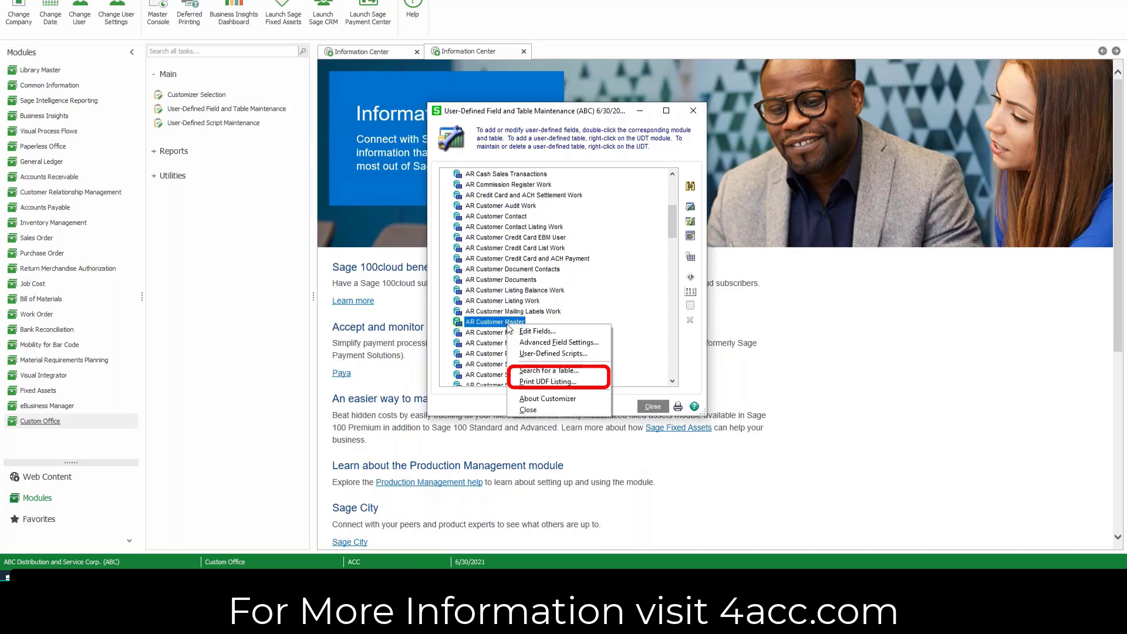
pyautogui.click(519, 332)
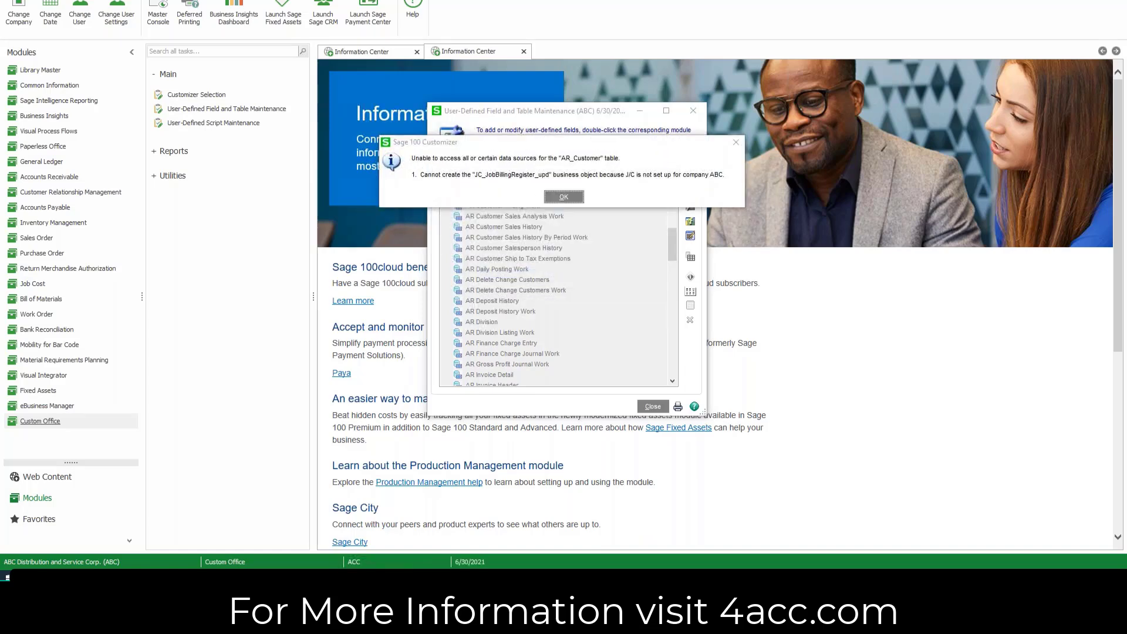
pyautogui.click(555, 198)
# - Add a manual-entry user-defined field named DELIVERY_FREQUENCY to the AR Customer Master table
pyautogui.click(720, 212)
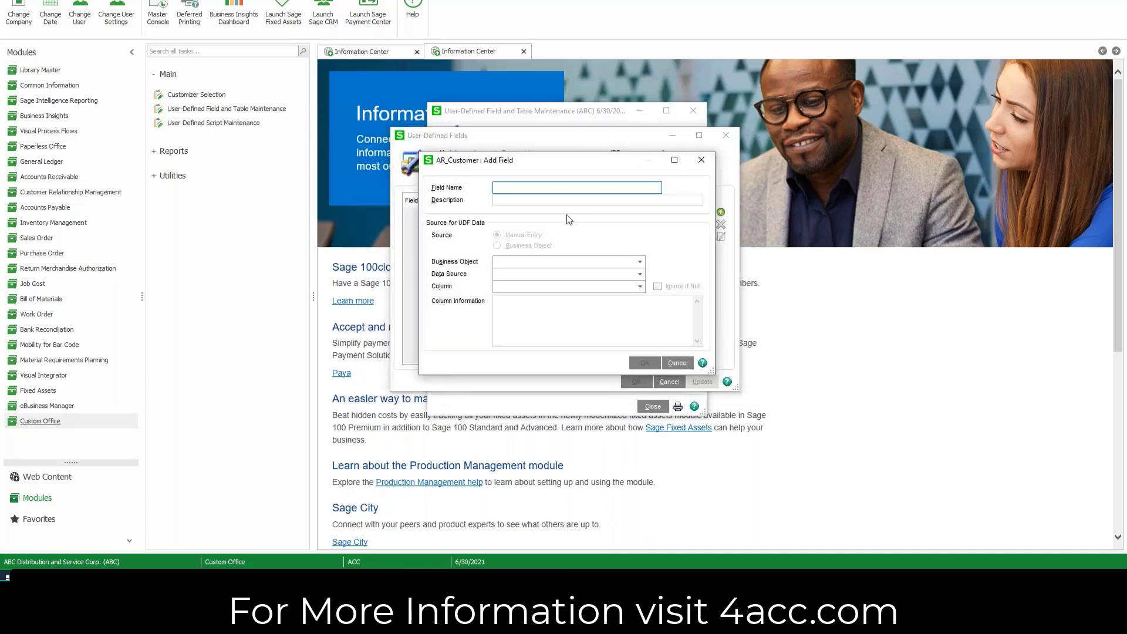
pyautogui.write('DELIVERY FREQUENCY')
pyautogui.press('Tab')
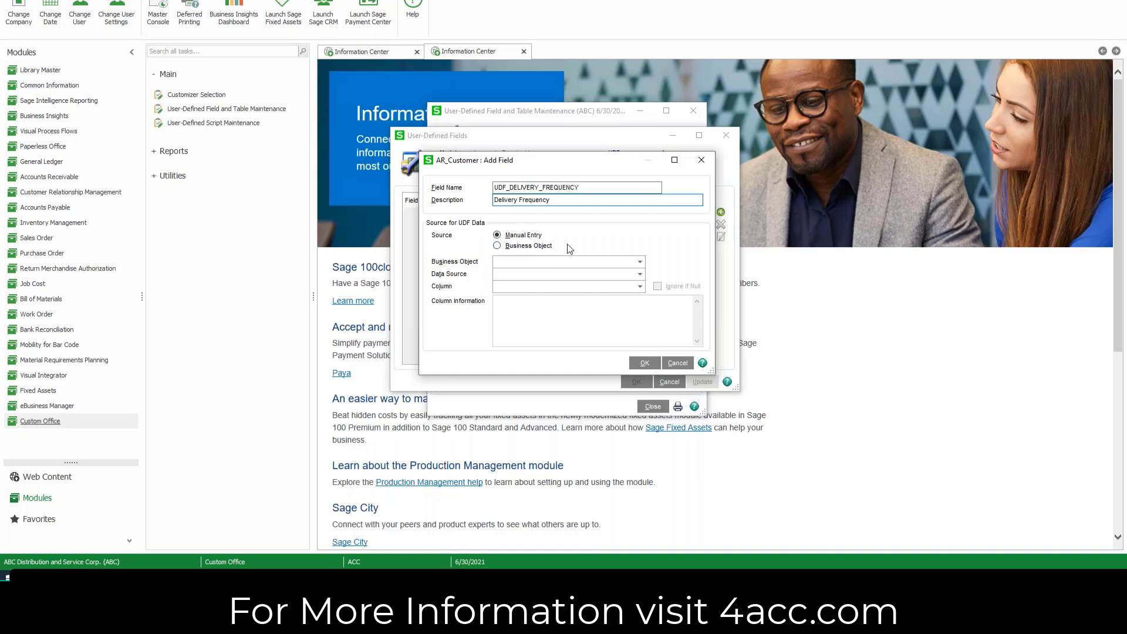
pyautogui.click(644, 364)
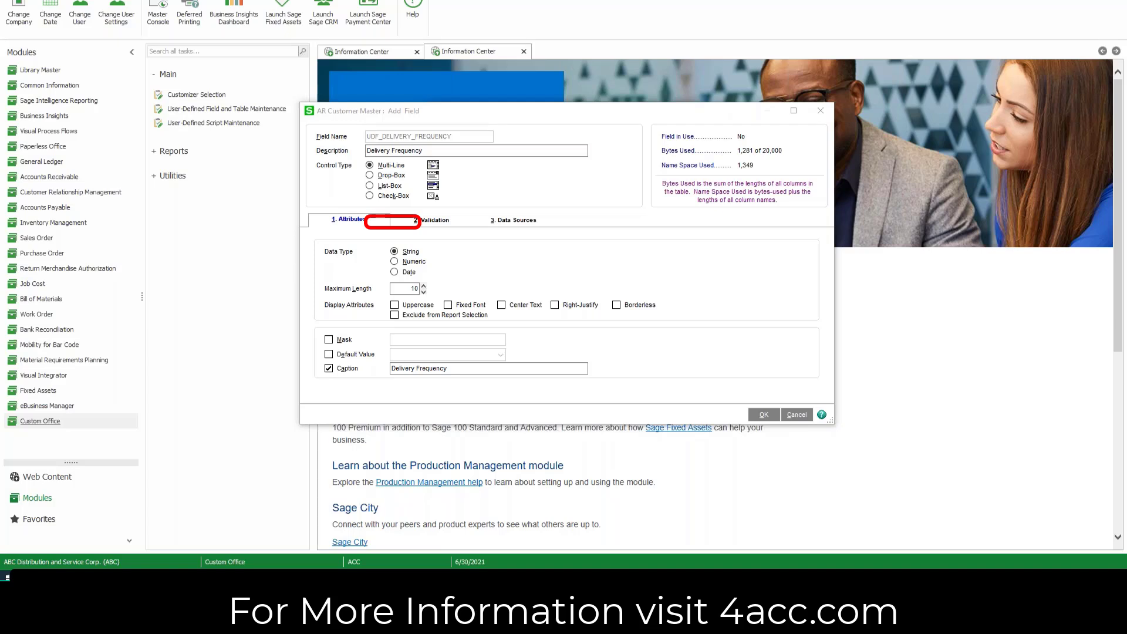
# - Make the delivery frequency field a Drop-Box with the validation list NA, Daily, Weekly, Monthly and Yearly
pyautogui.click(372, 174)
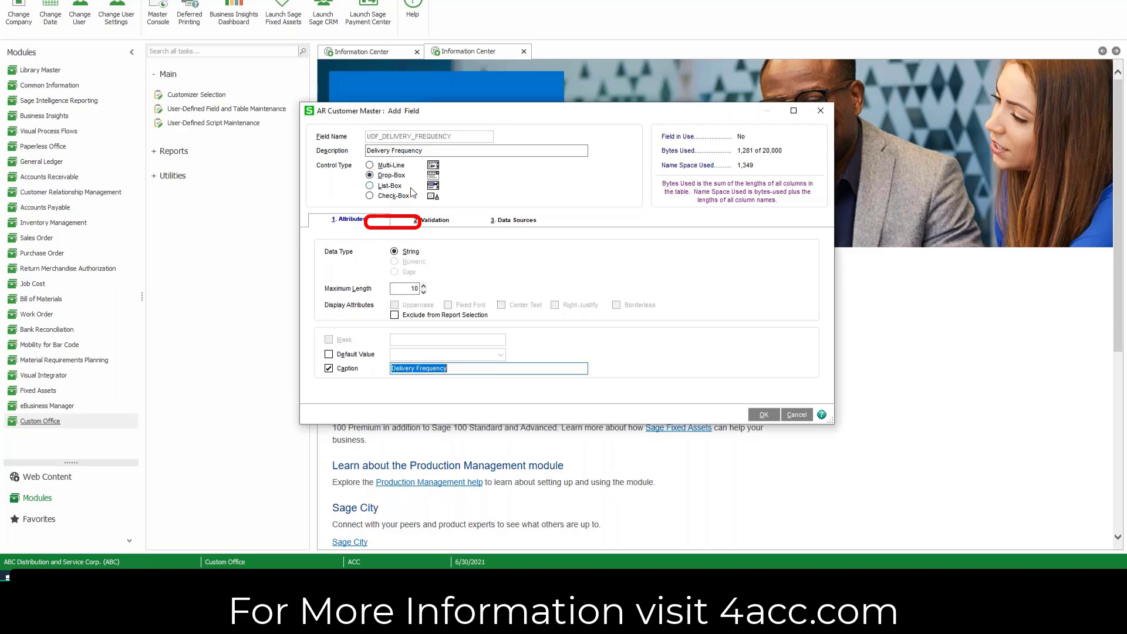
pyautogui.click(423, 222)
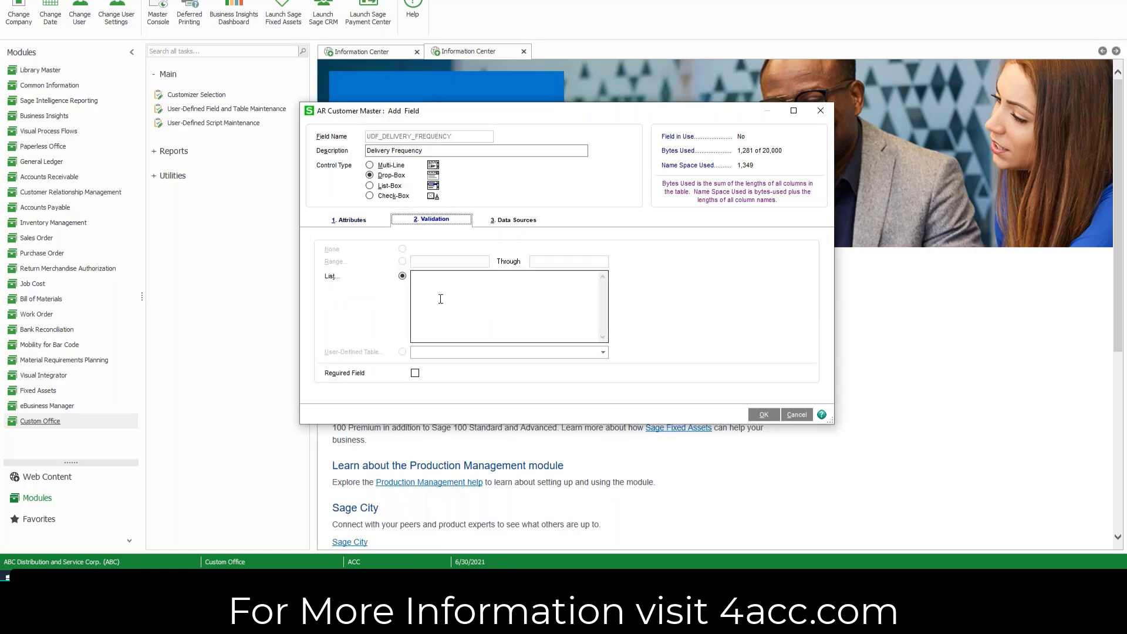
pyautogui.click(497, 299)
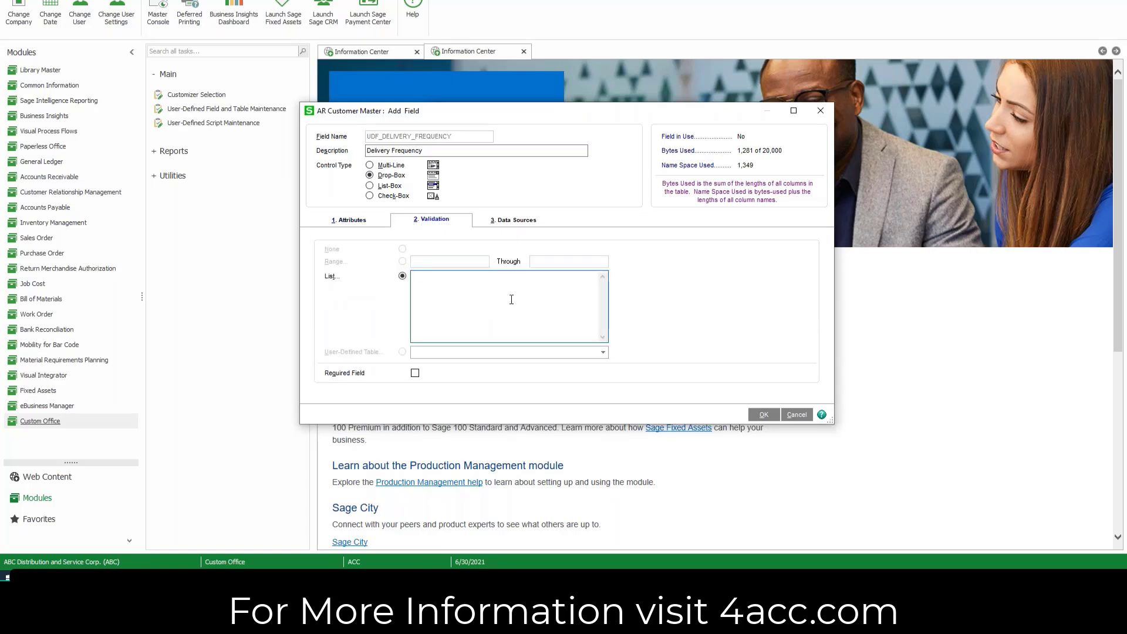
pyautogui.write('NA ')
pyautogui.write('Daily ')
pyautogui.write('Weekly ')
pyautogui.write('Monthly ')
pyautogui.write('Yearly')
# - Check the delivery frequency field's data sources, then save the field and update the AR Customer Master data files
pyautogui.click(535, 221)
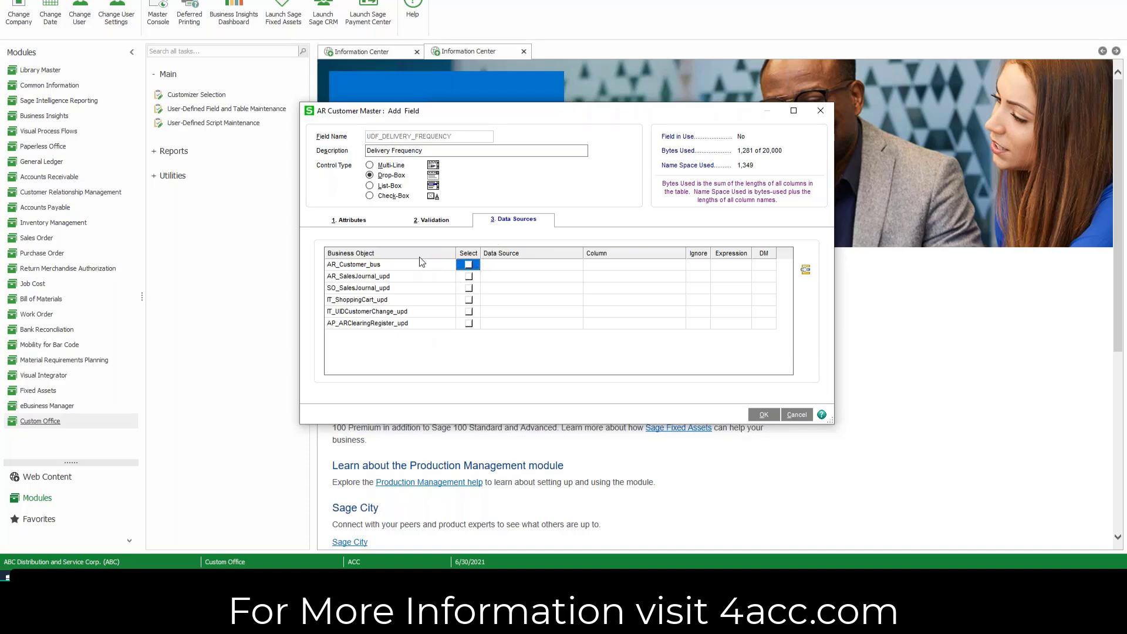
pyautogui.click(764, 415)
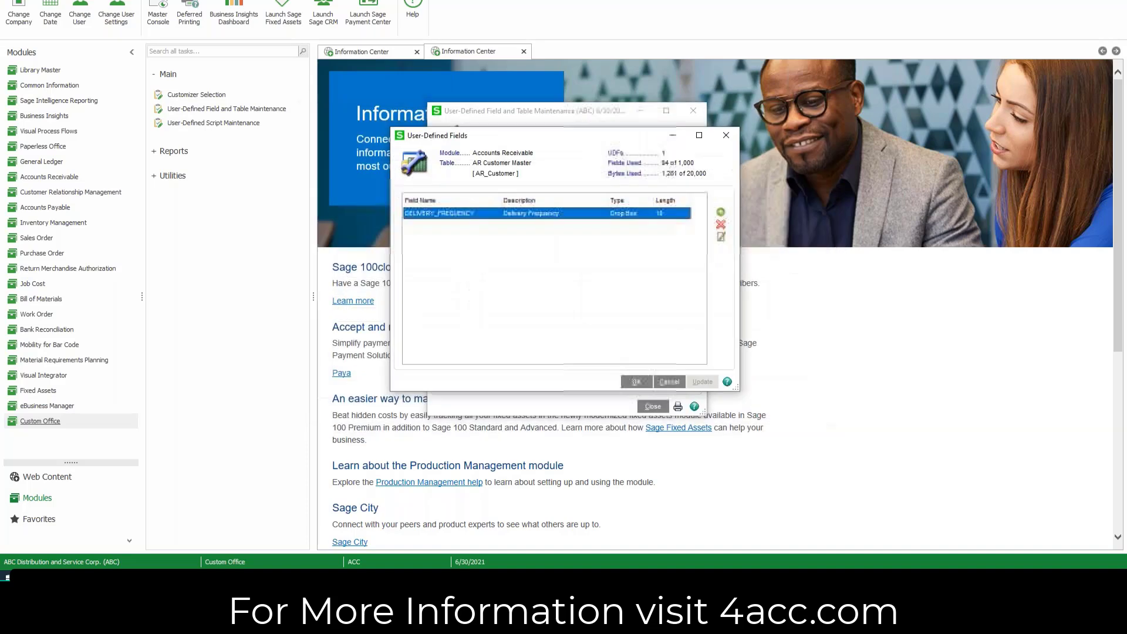
pyautogui.click(638, 383)
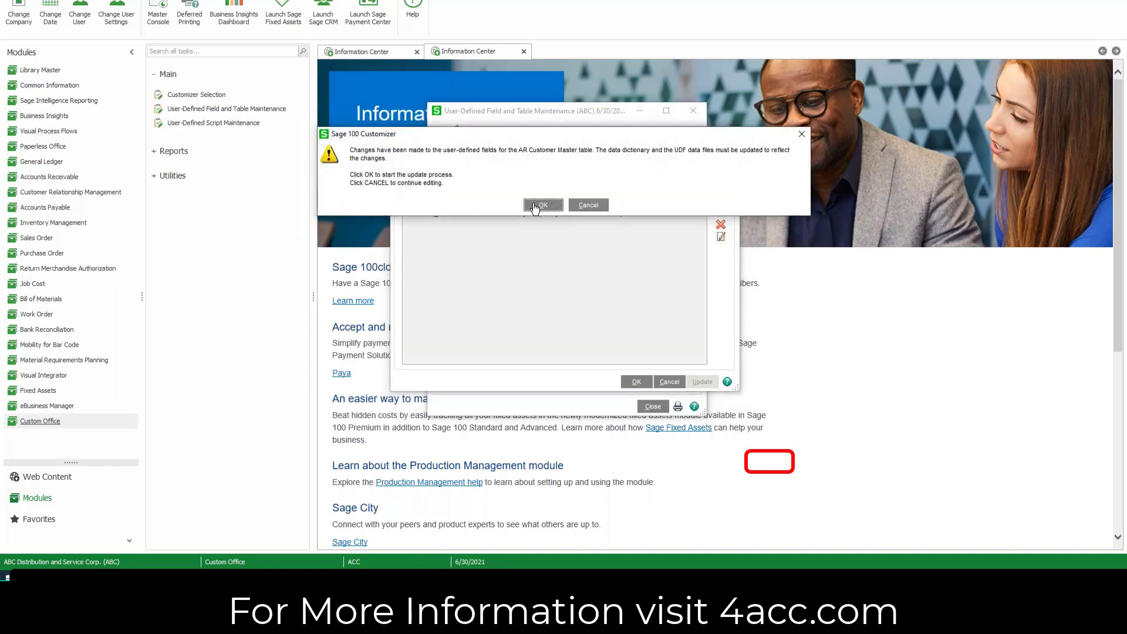
pyautogui.click(543, 206)
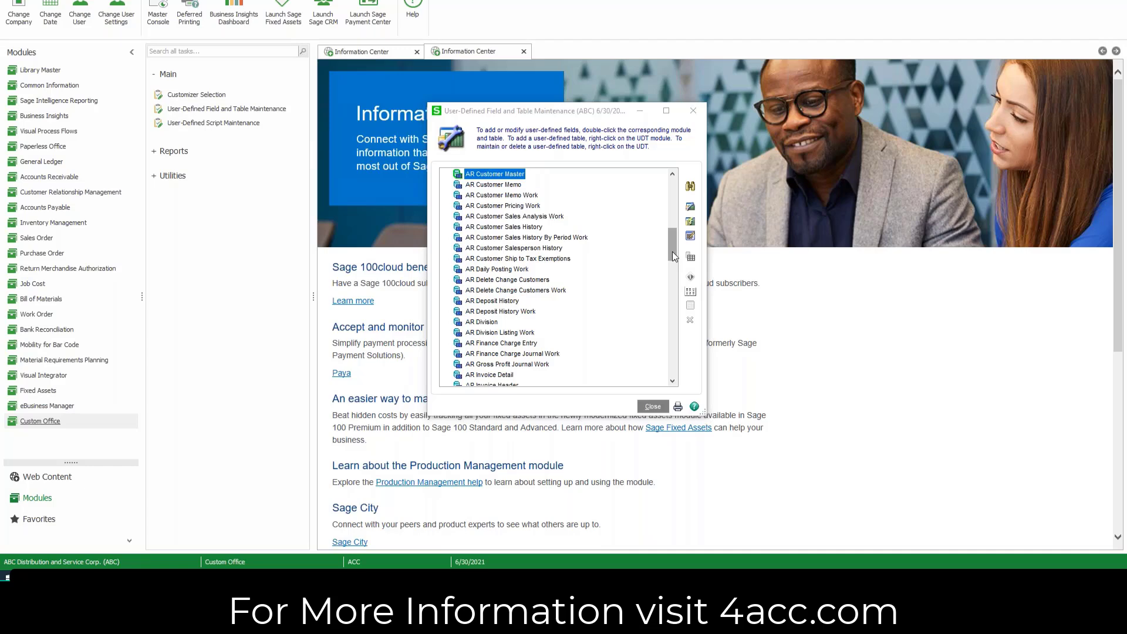
# - Review the existing user-defined fields of the AR Invoice Header table and close them without changes
pyautogui.moveTo(673, 254); pyautogui.dragTo(674, 268)
pyautogui.rightClick(506, 281)
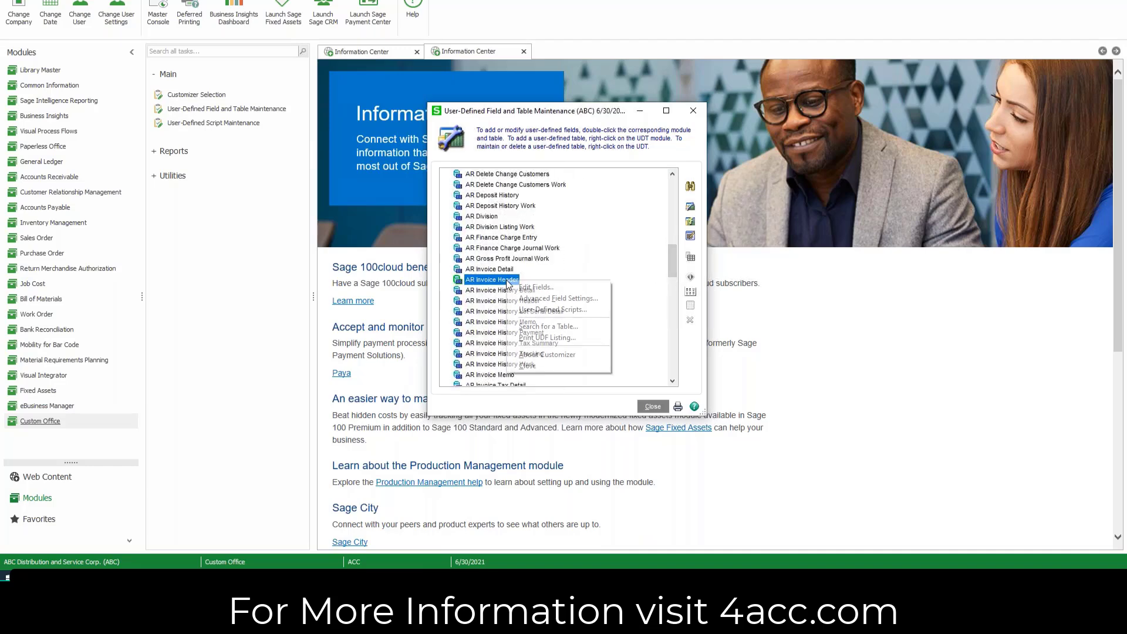
pyautogui.click(532, 289)
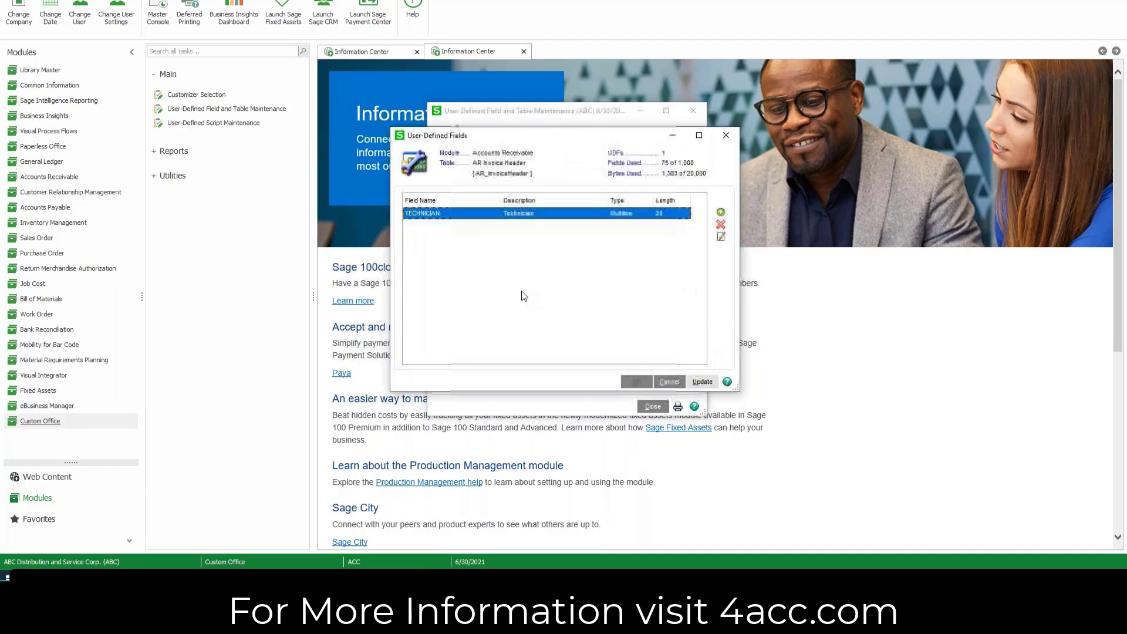
pyautogui.click(669, 382)
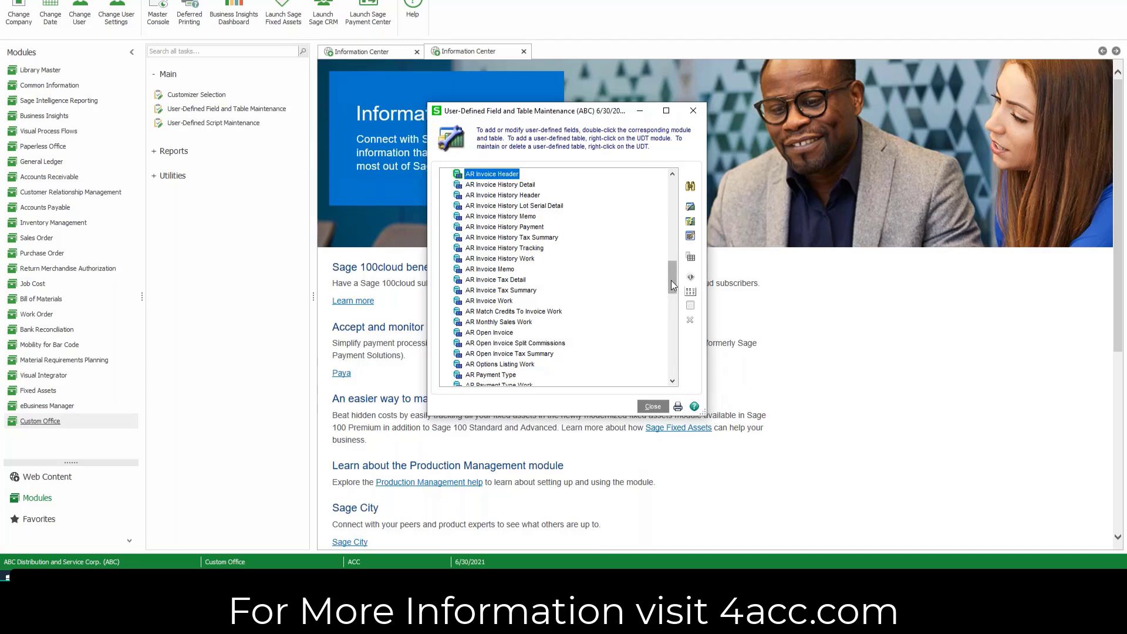
# - Start a new user-defined field named TECHNICIAN in the AR Transaction Posting table
pyautogui.moveTo(672, 280); pyautogui.dragTo(675, 340)
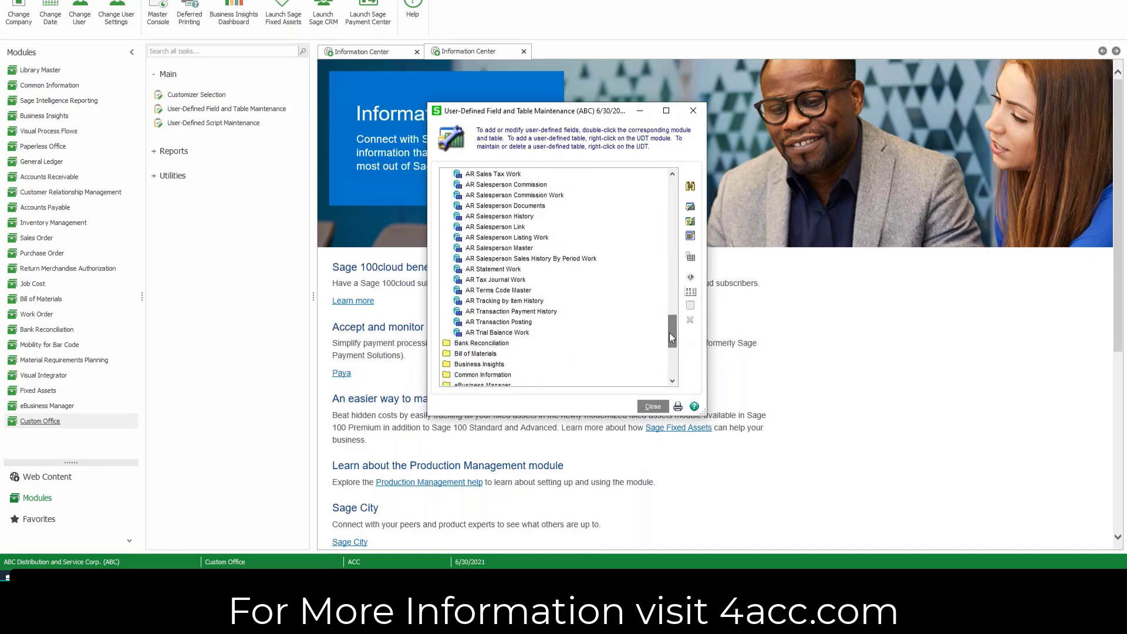
pyautogui.doubleClick(502, 322)
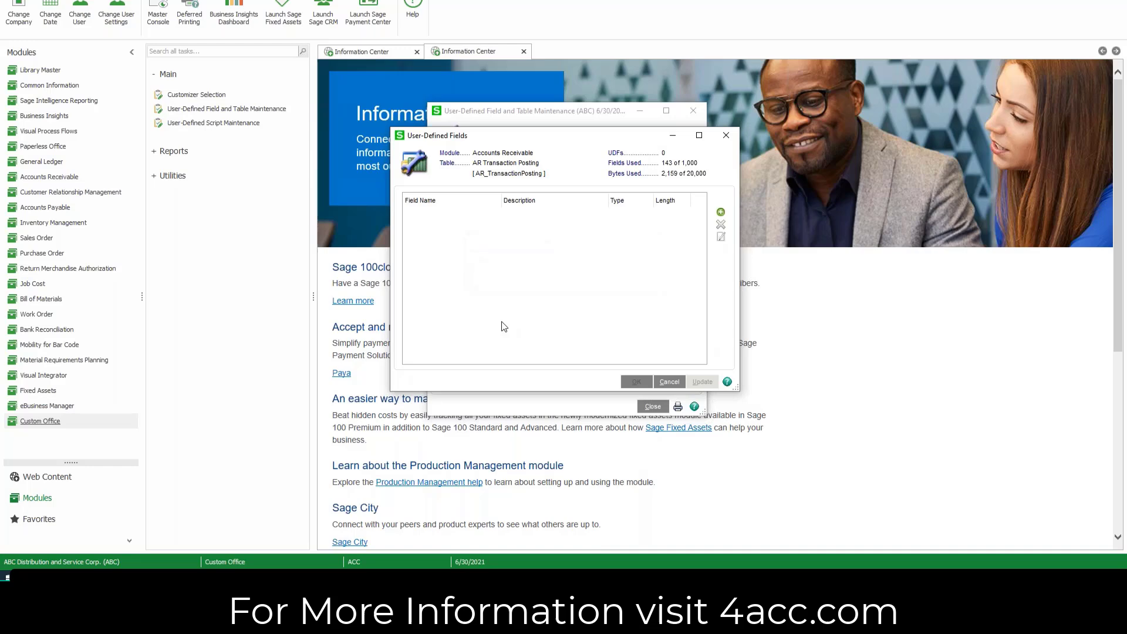
pyautogui.click(721, 212)
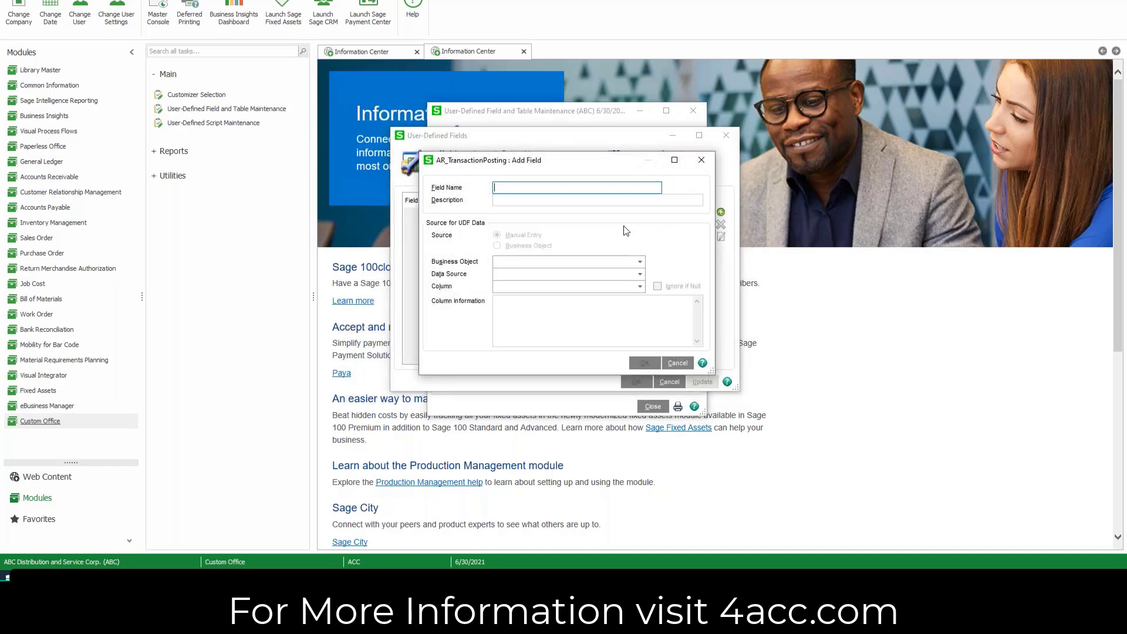
pyautogui.write('TECHNICIAN')
pyautogui.press('Tab')
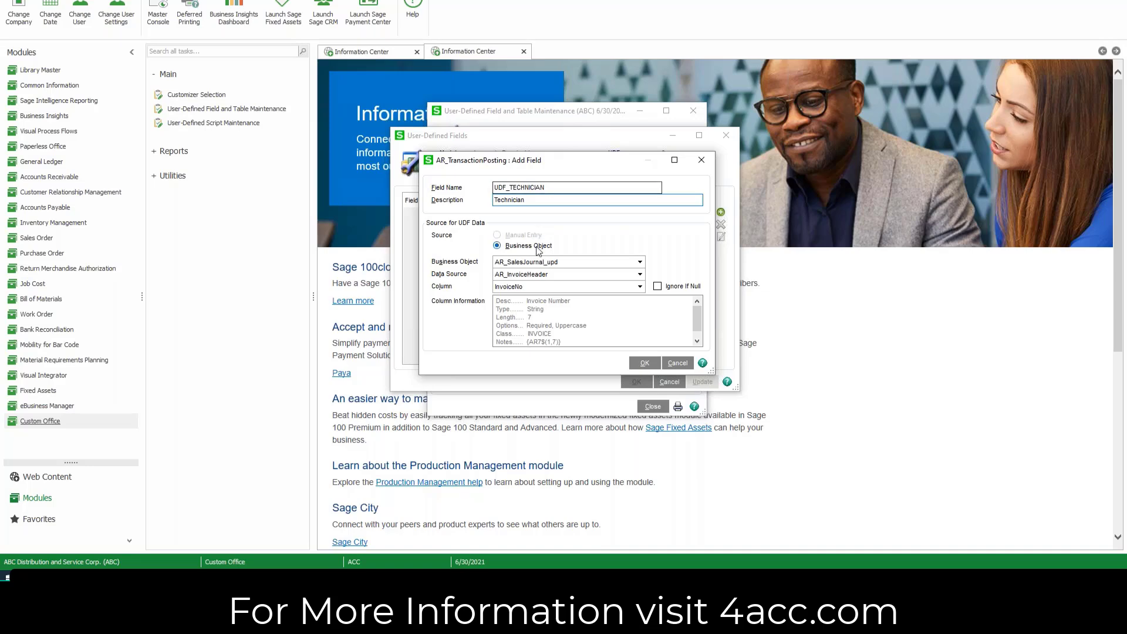
# - Source the technician field from business object AR_SalesJournal_upd, data source AR_InvoiceHeader, column UDF_TECHNICIAN
pyautogui.click(562, 265)
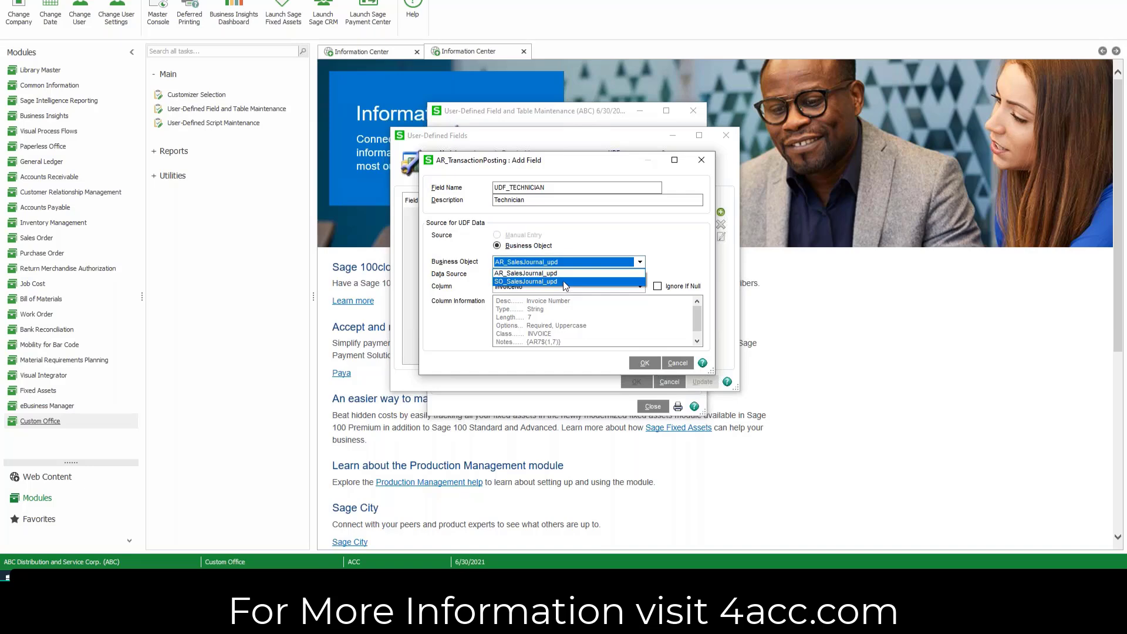
pyautogui.click(563, 273)
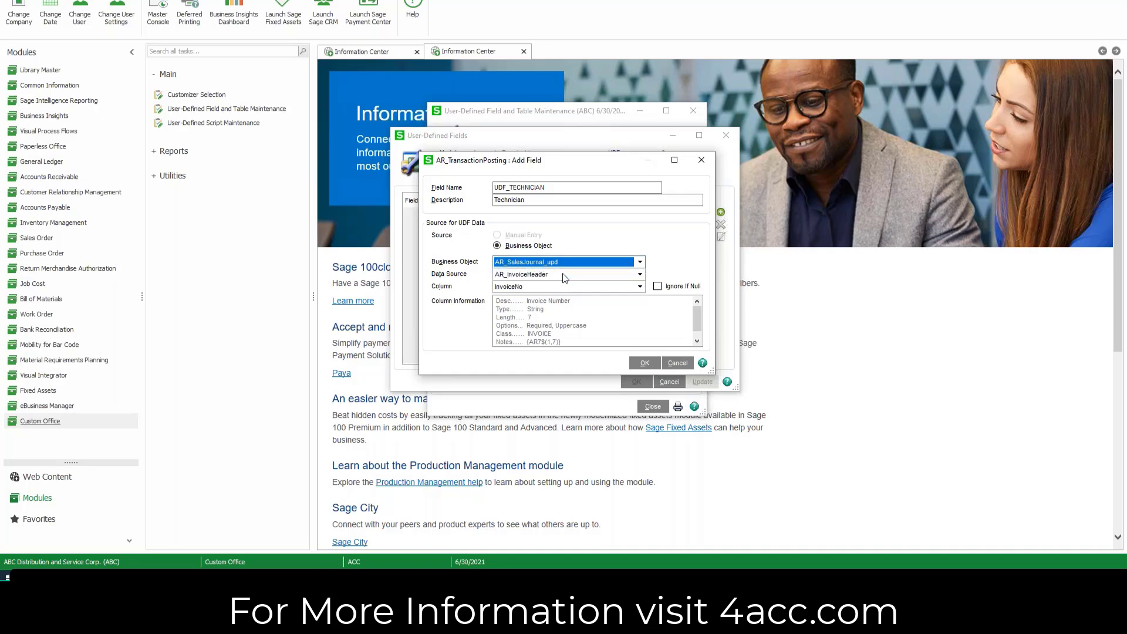
pyautogui.click(563, 275)
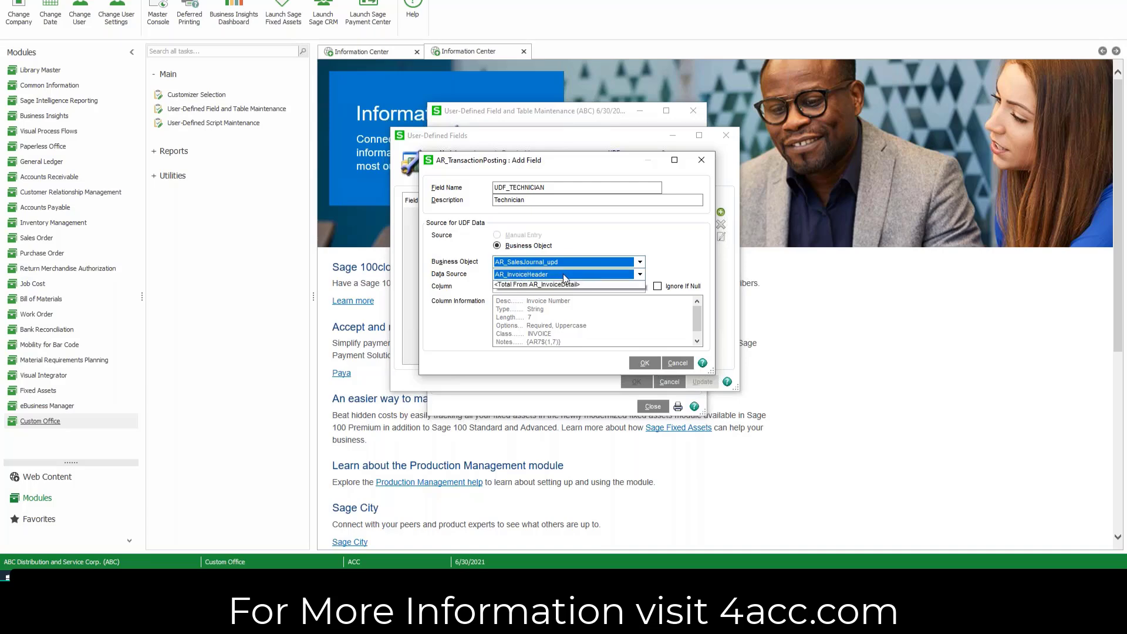
pyautogui.click(562, 286)
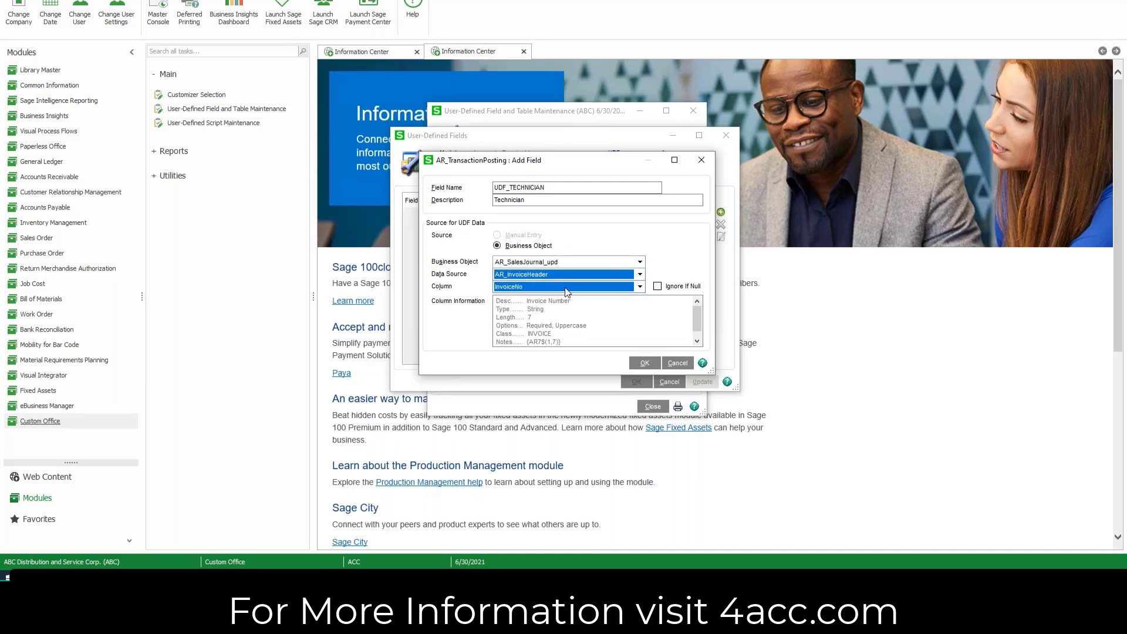
pyautogui.click(565, 287)
pyautogui.scroll(-20, 594, 347)
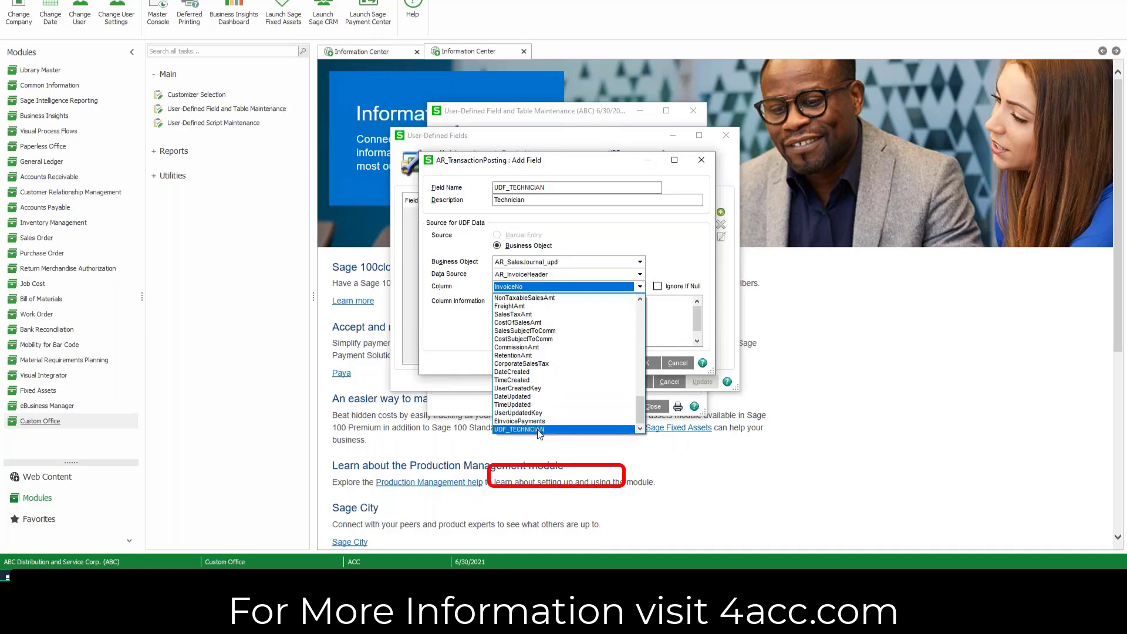
pyautogui.click(539, 429)
pyautogui.click(645, 363)
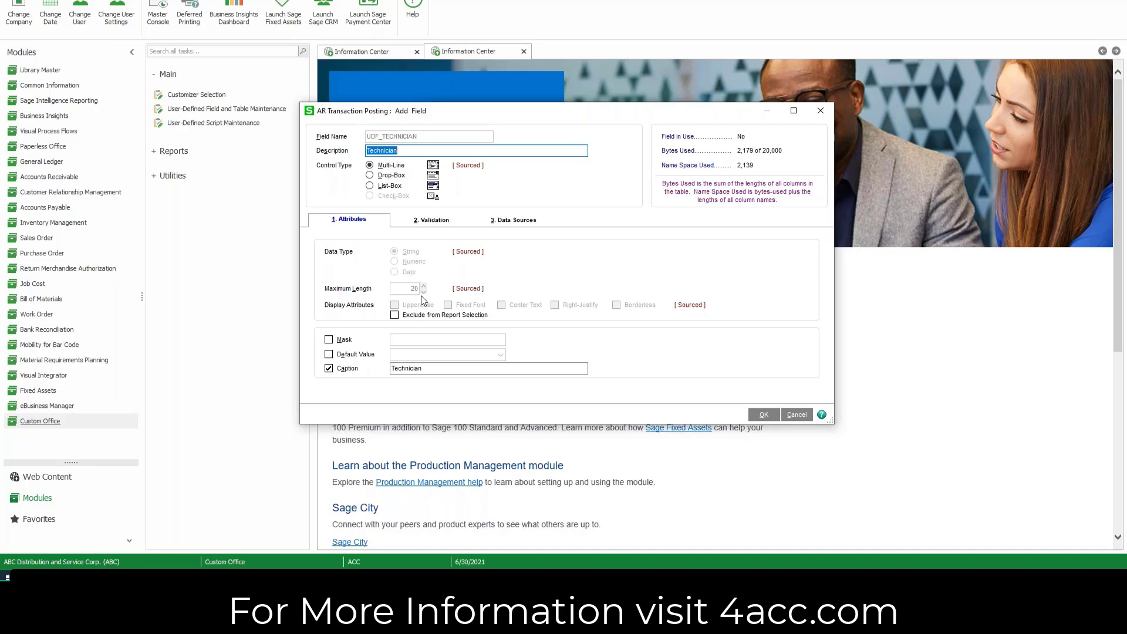
# - Check the technician field's data sources, then save the field and update the AR Transaction Posting data files
pyautogui.click(514, 220)
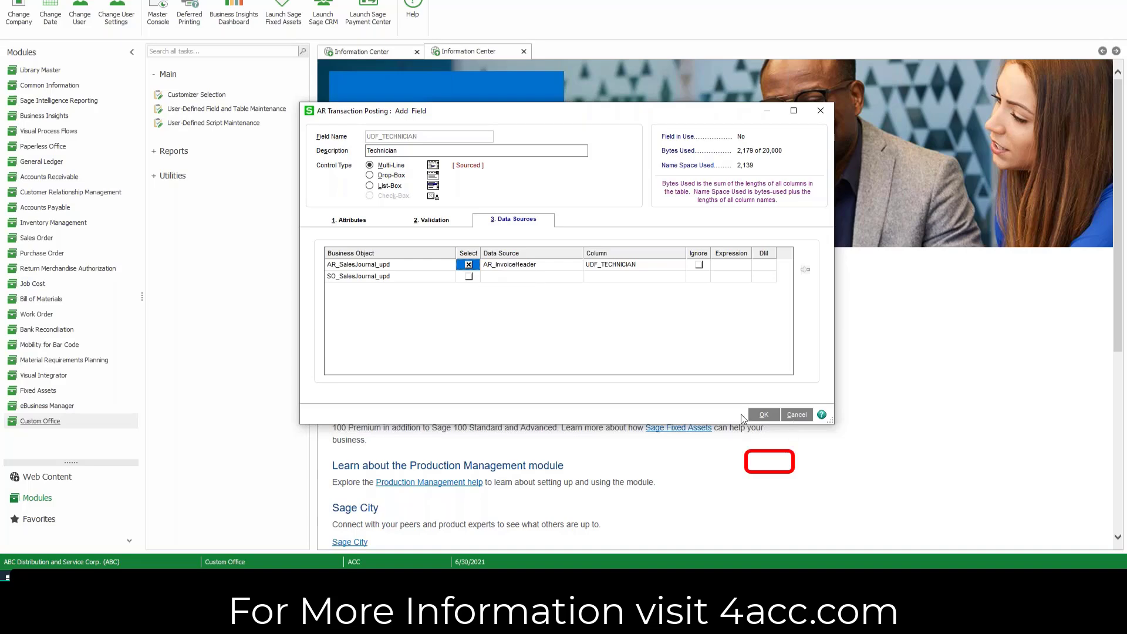
pyautogui.click(764, 415)
pyautogui.click(636, 384)
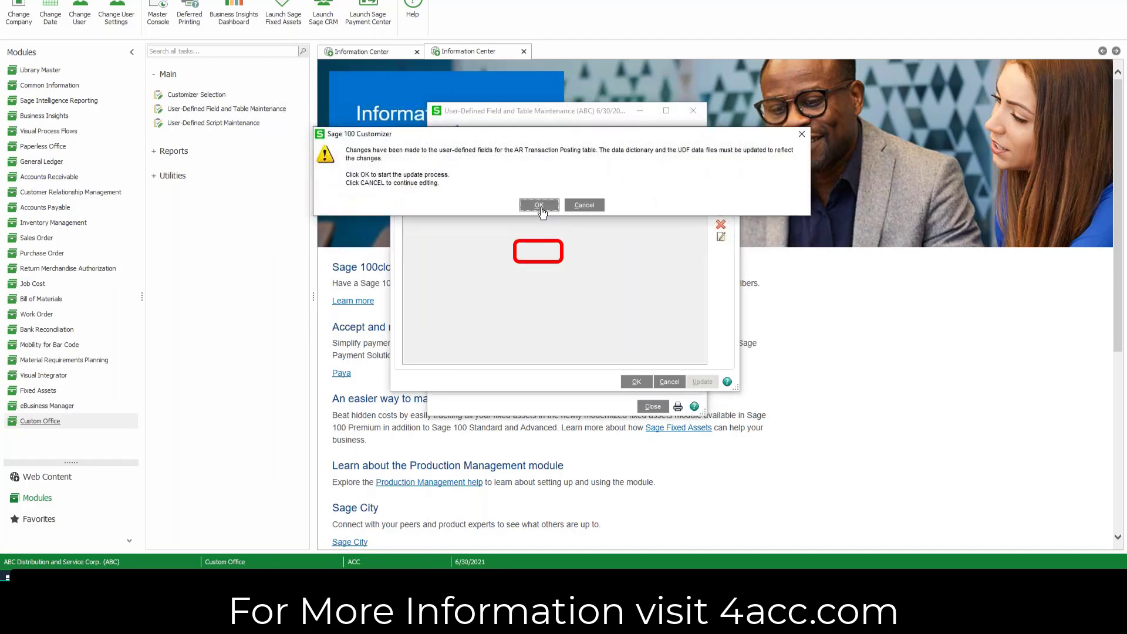
pyautogui.click(539, 205)
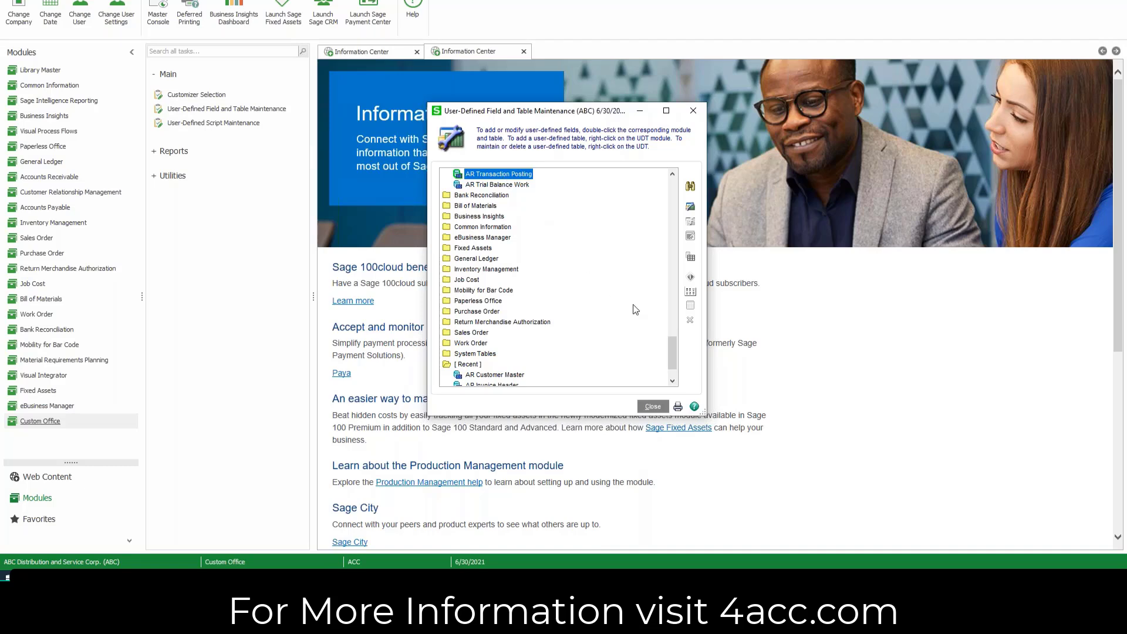
# - Start a new user-defined field named TECHNICIAN in the AR Invoice History Header table
pyautogui.scroll(6, 670, 339)
pyautogui.scroll(12, 678, 321)
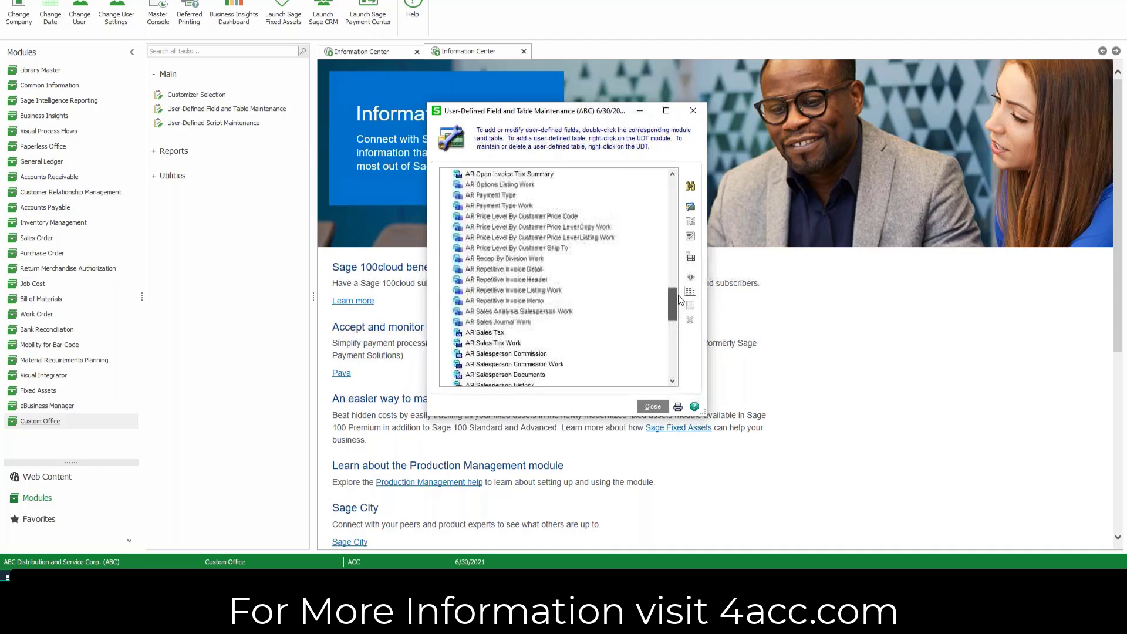
pyautogui.scroll(1, 684, 277)
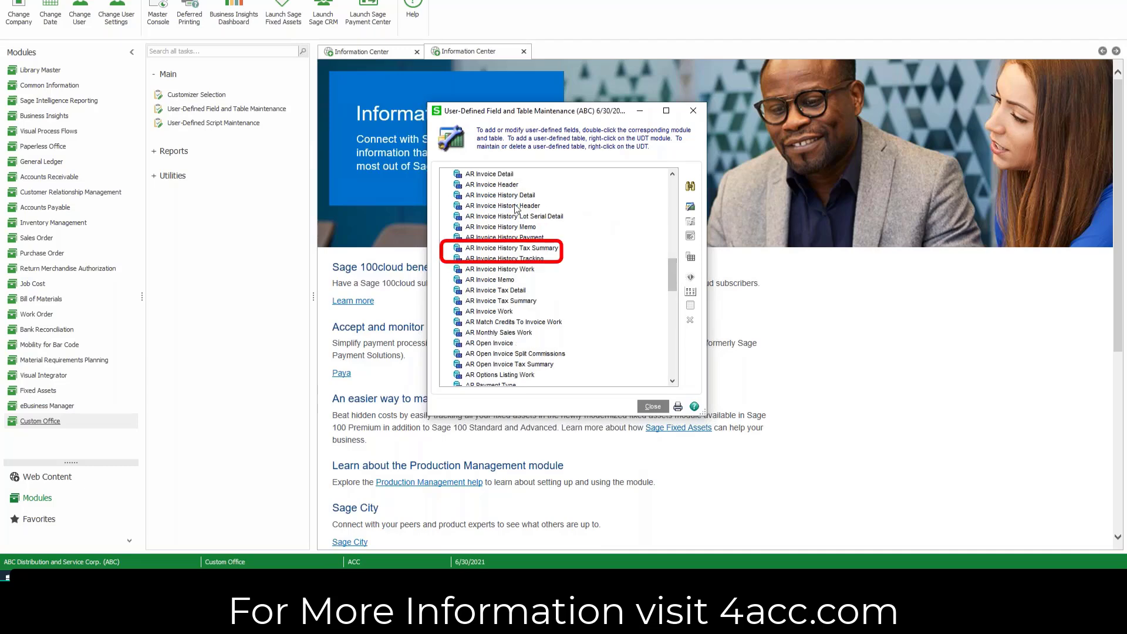
pyautogui.rightClick(516, 206)
pyautogui.click(527, 211)
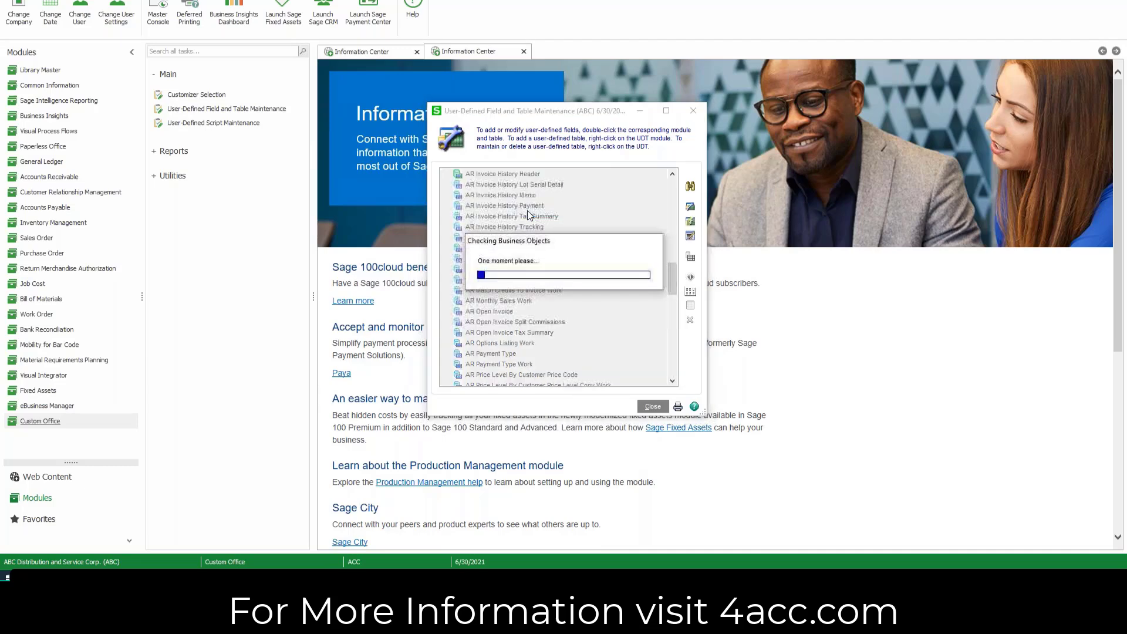
pyautogui.click(721, 213)
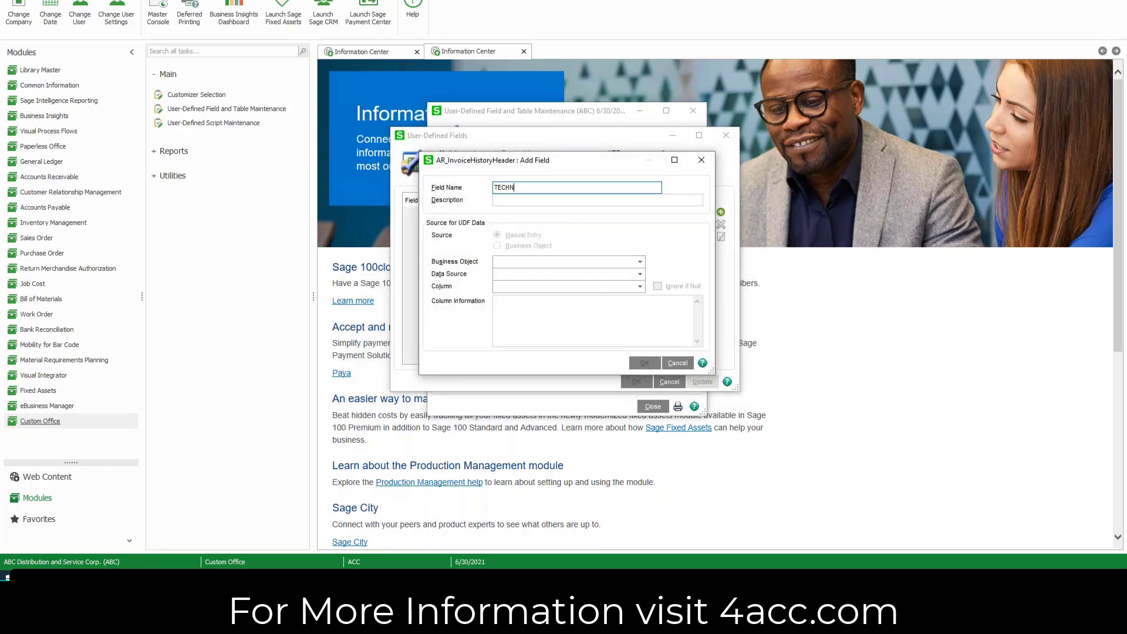
pyautogui.press('Tab')
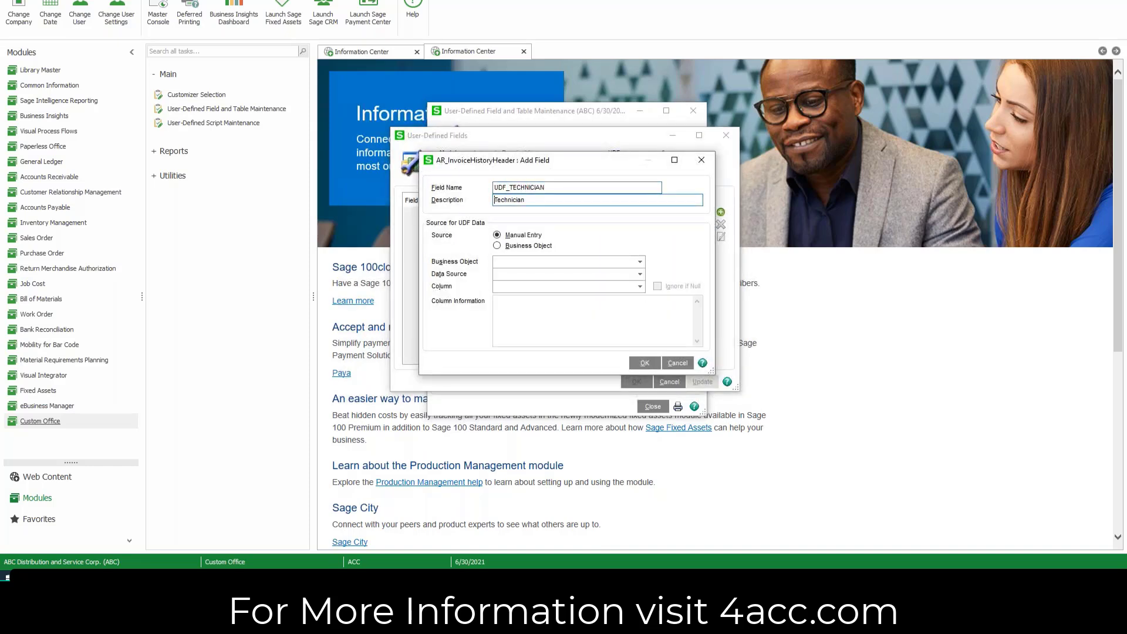
# - Source the invoice history technician field from business object AR_SalesJournal_upd, data source AR_TransactionPosting, column UDF_TECHNICIAN
pyautogui.click(538, 250)
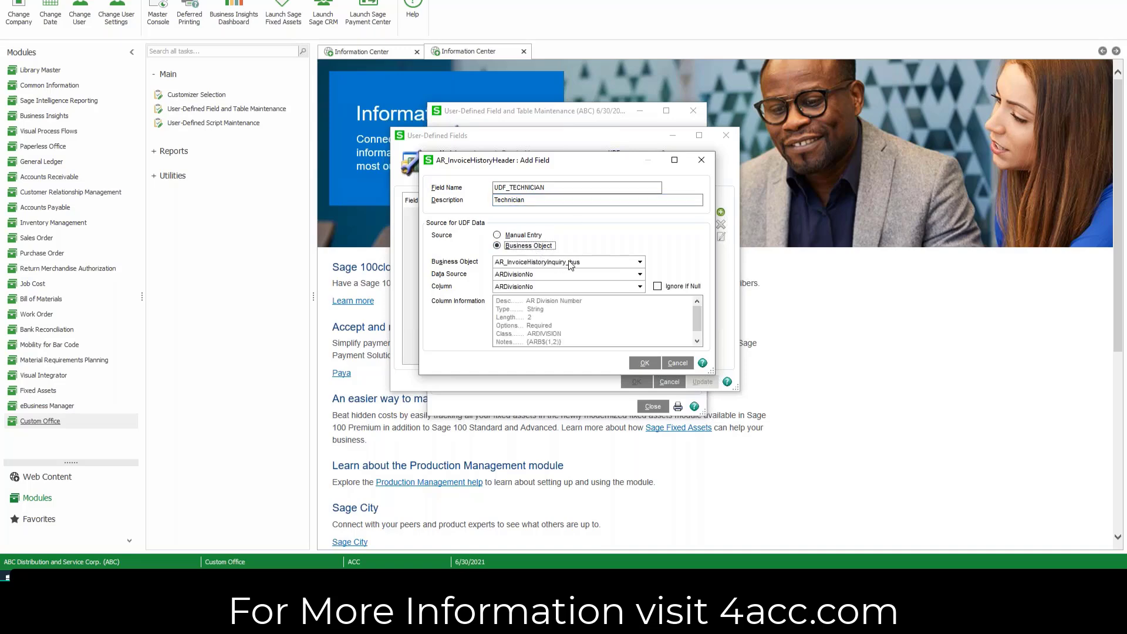
pyautogui.click(569, 262)
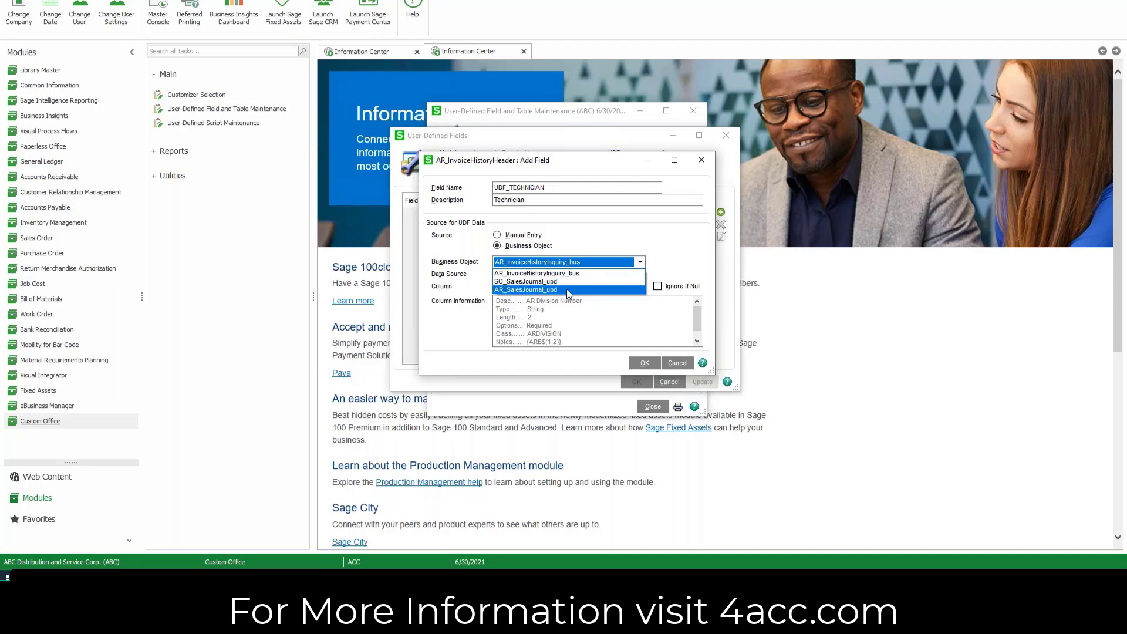
pyautogui.click(566, 289)
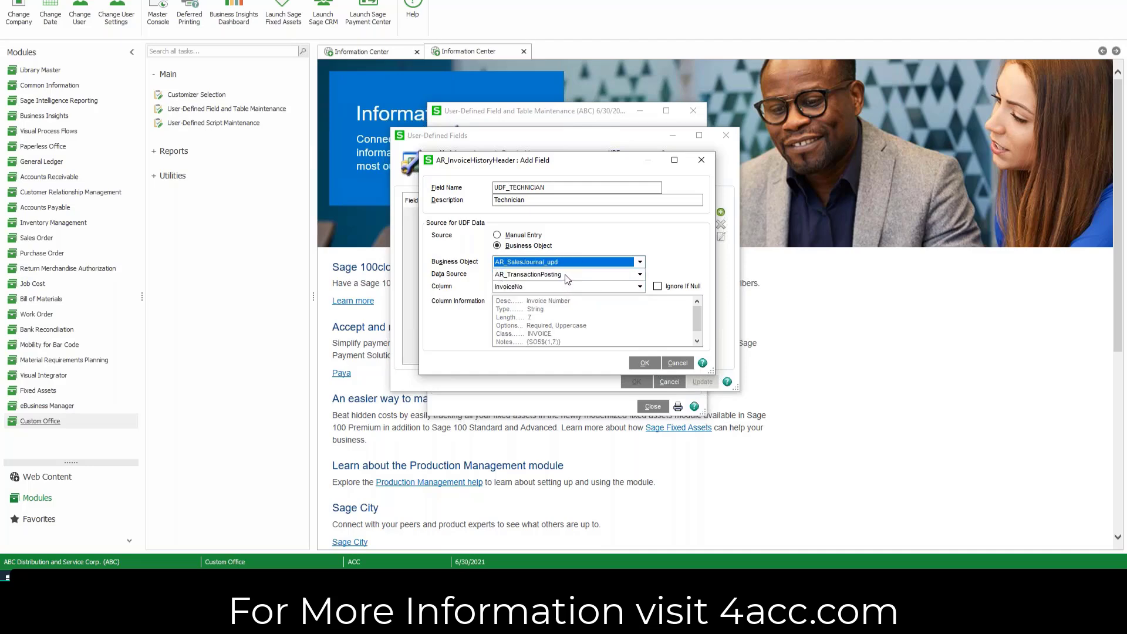
pyautogui.click(568, 273)
pyautogui.click(572, 284)
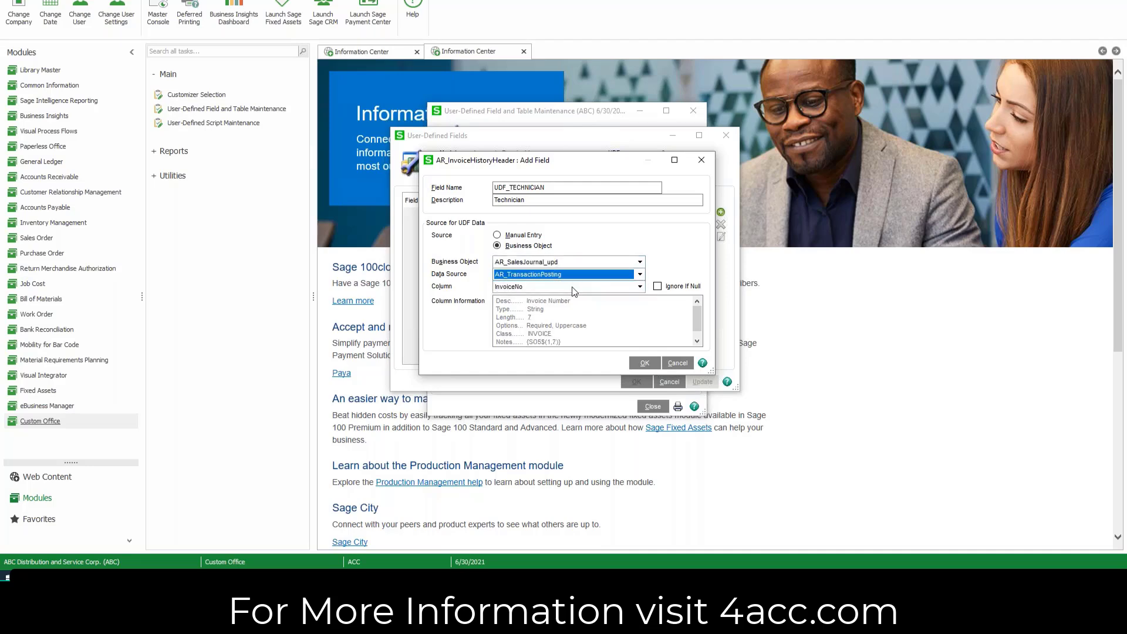
pyautogui.click(573, 287)
pyautogui.moveTo(640, 308); pyautogui.dragTo(641, 424)
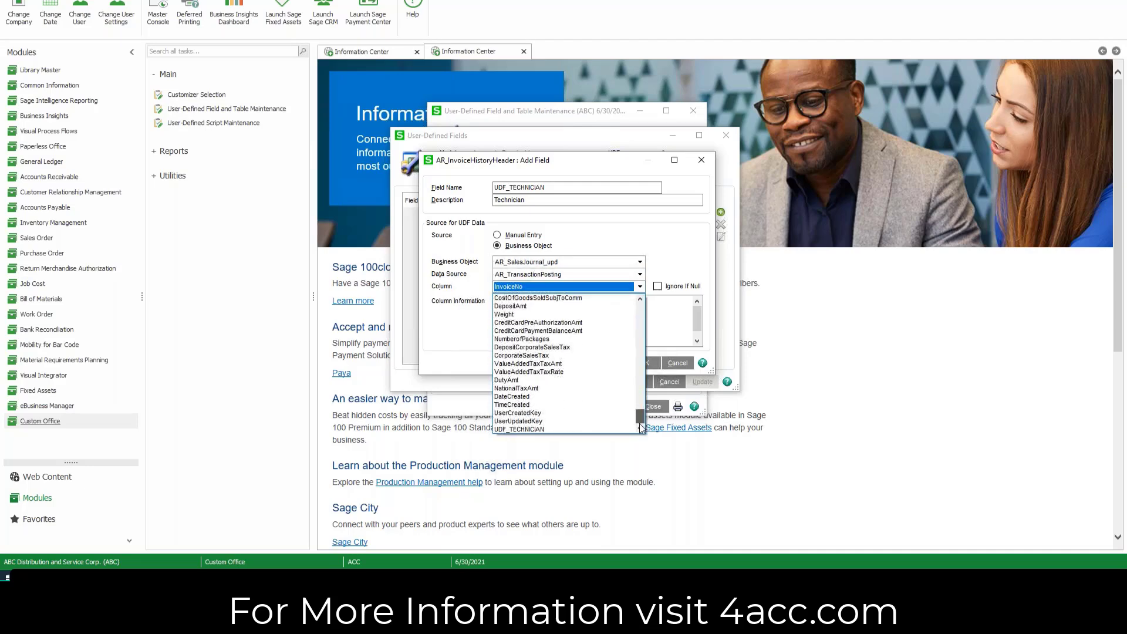
pyautogui.click(570, 430)
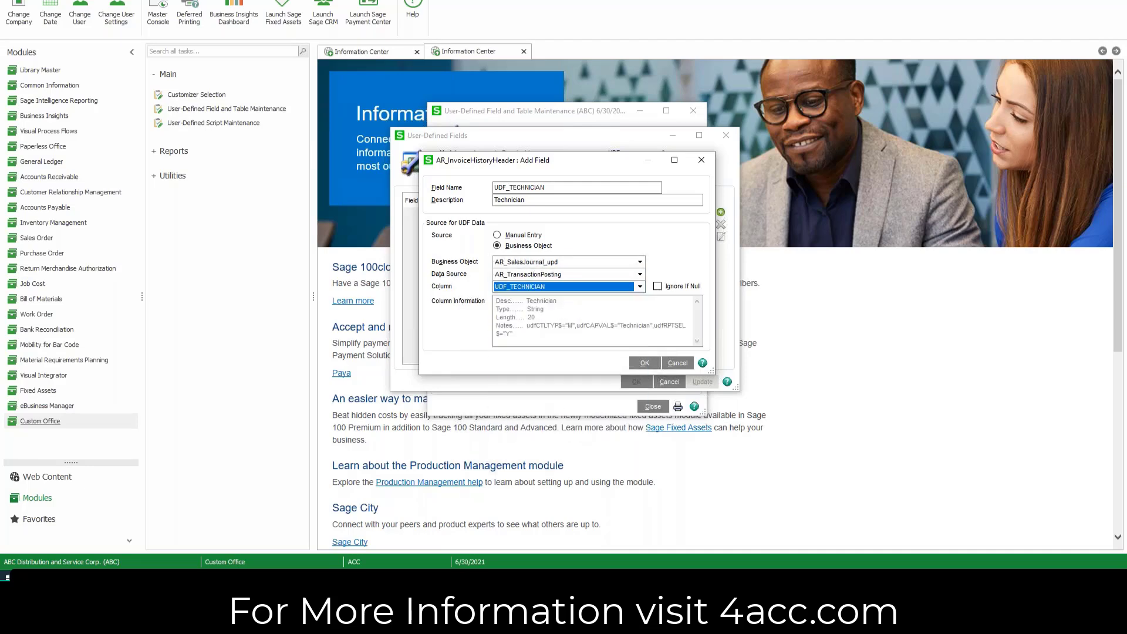
pyautogui.click(644, 364)
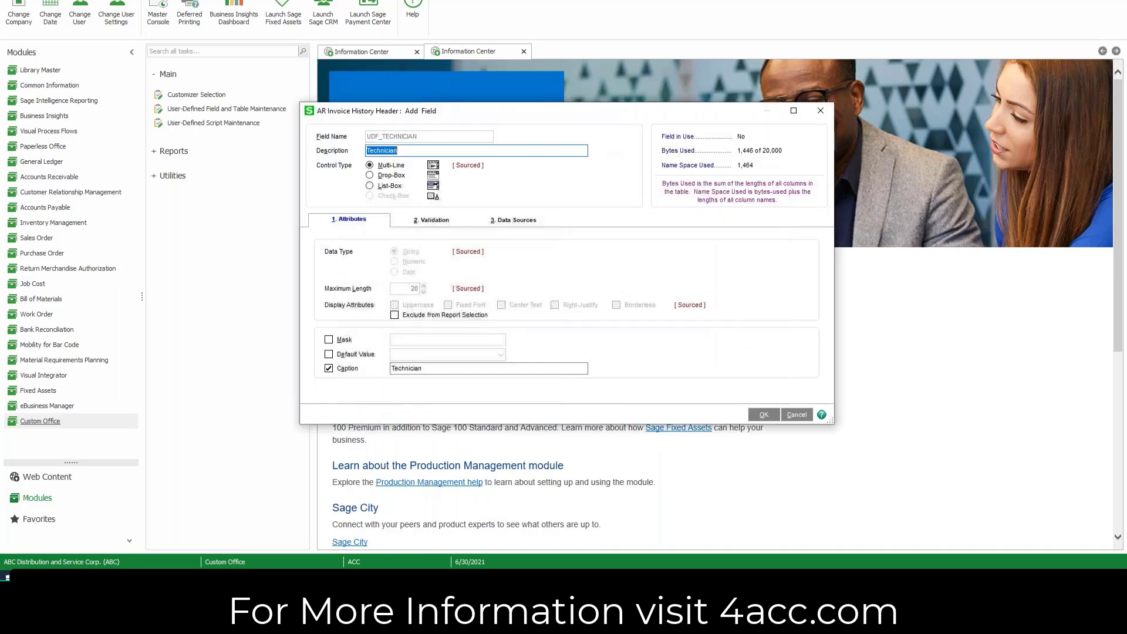
# - Check the technician field's data sources, then save the field and update the AR Invoice History Header data files
pyautogui.click(470, 222)
pyautogui.click(515, 221)
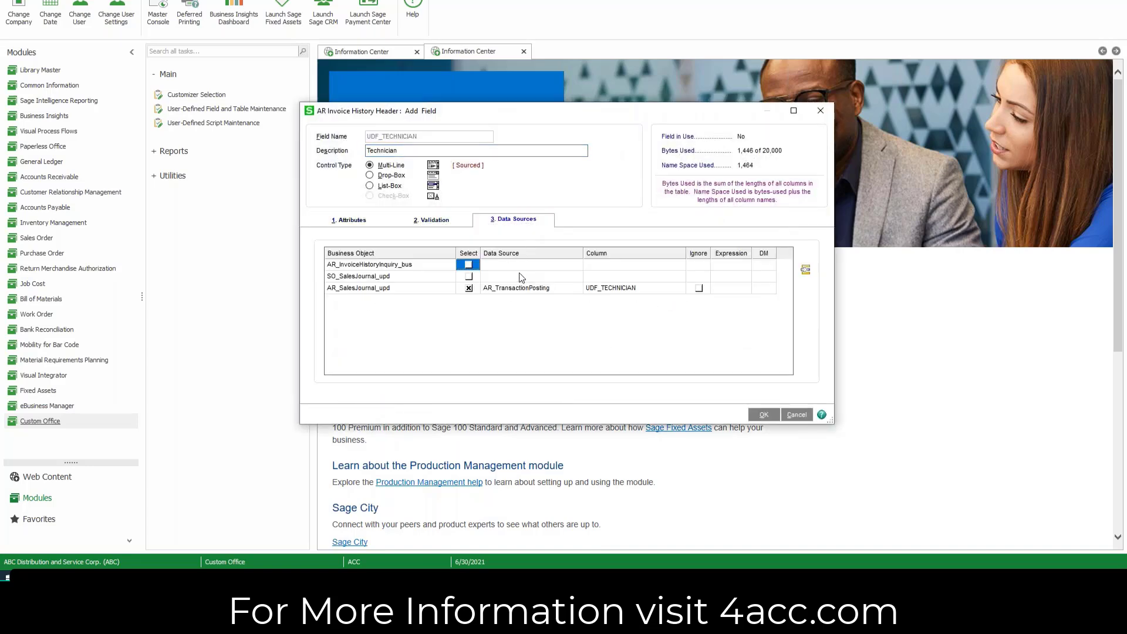
pyautogui.click(767, 416)
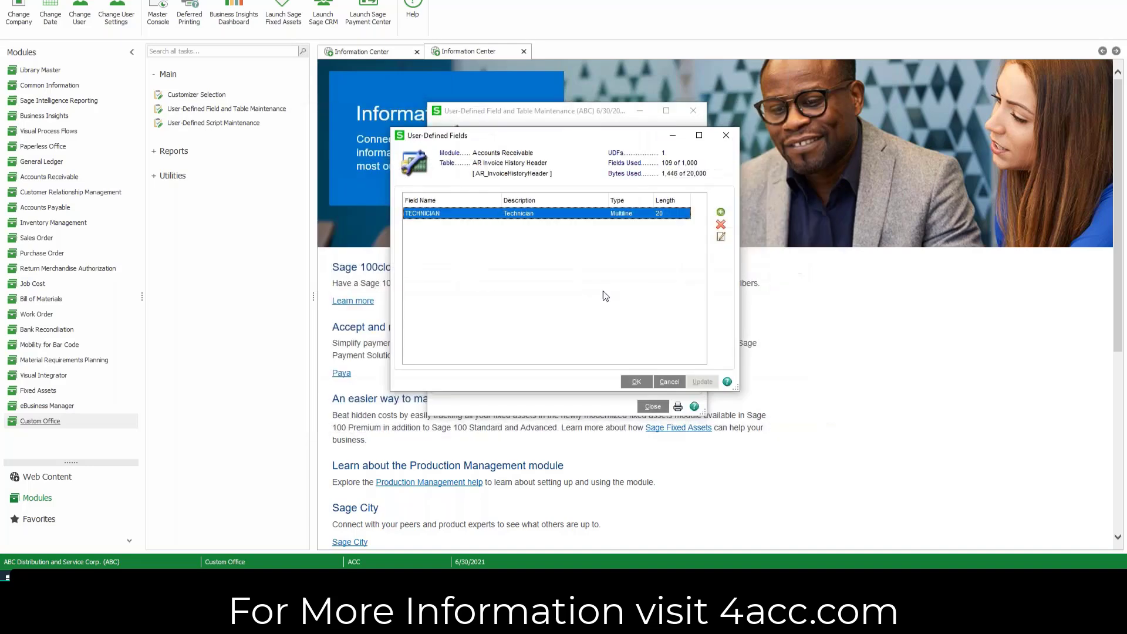
pyautogui.click(637, 381)
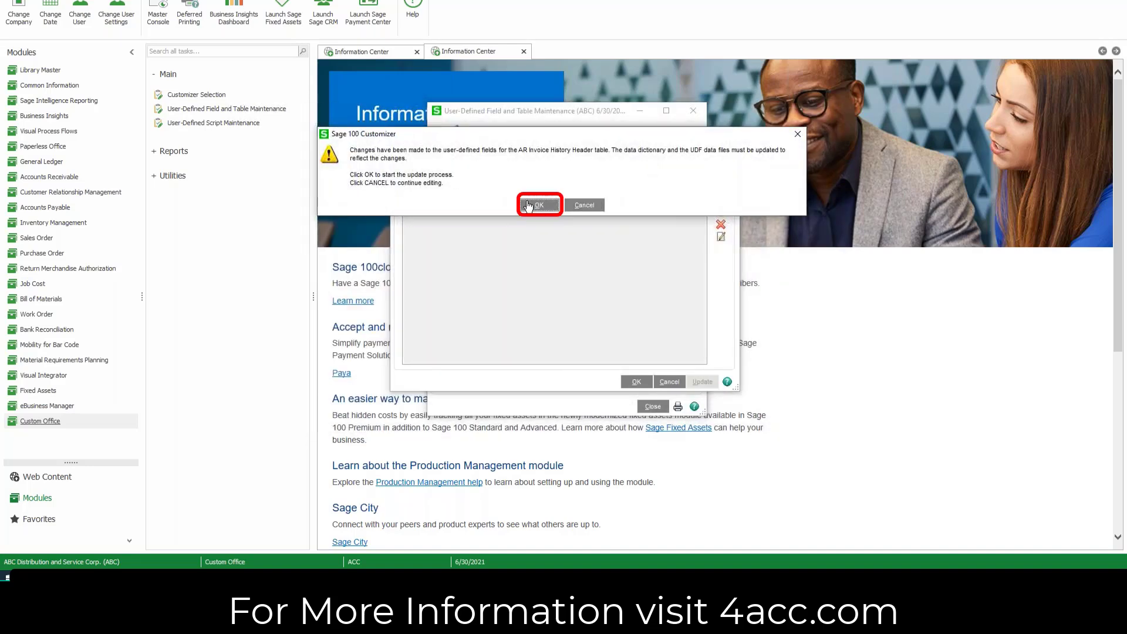
pyautogui.click(539, 205)
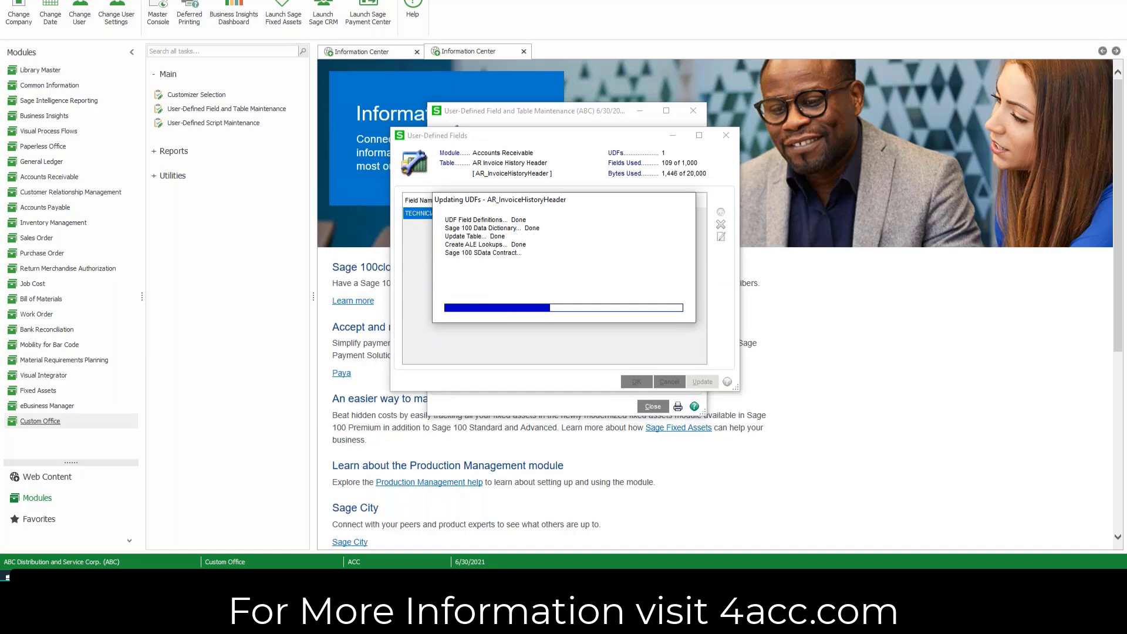